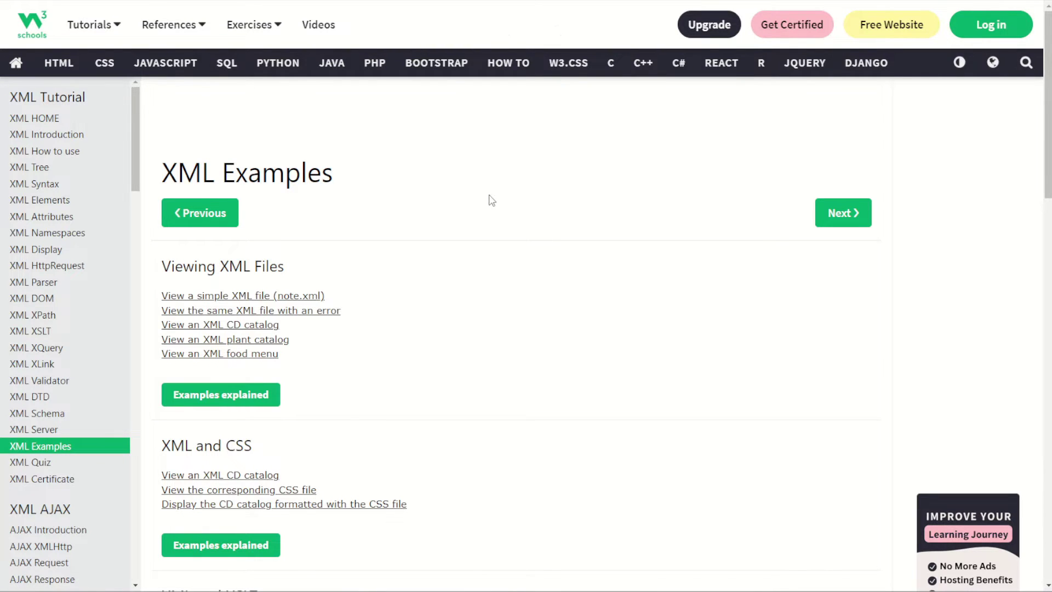
# Return to the sample XML search results and open W3Schools' XML Examples page.
pyautogui.hotkey('alt', 'Left')
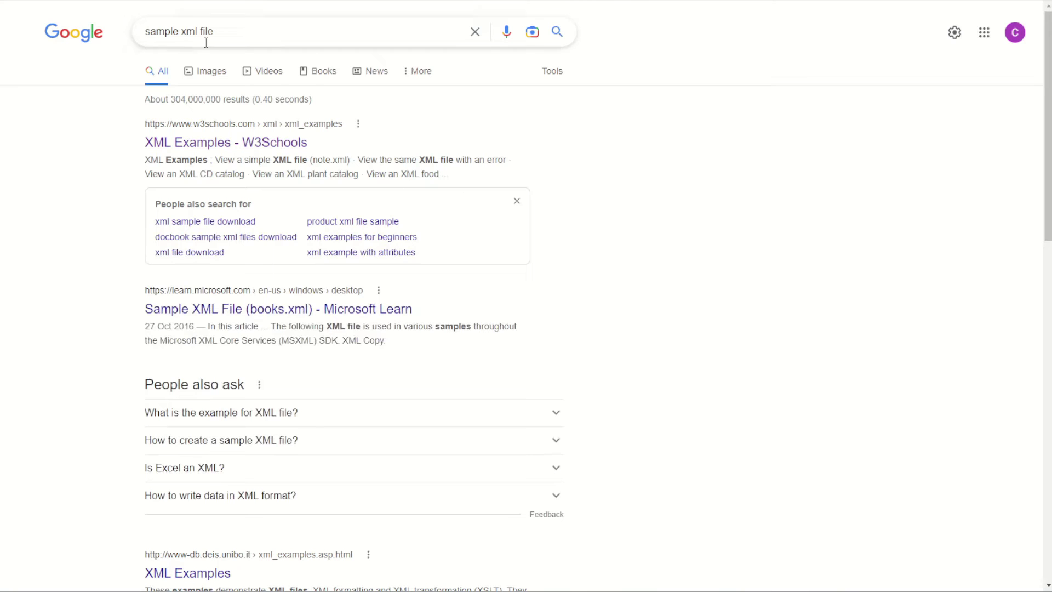
pyautogui.click(261, 143)
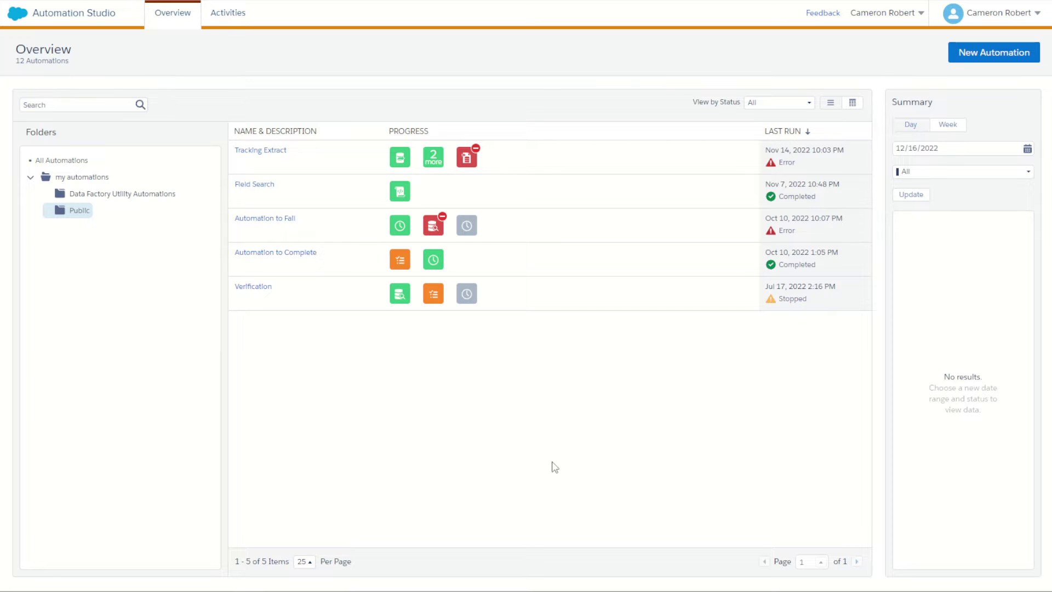
# Create a new automation named 'XML import'.
pyautogui.click(975, 52)
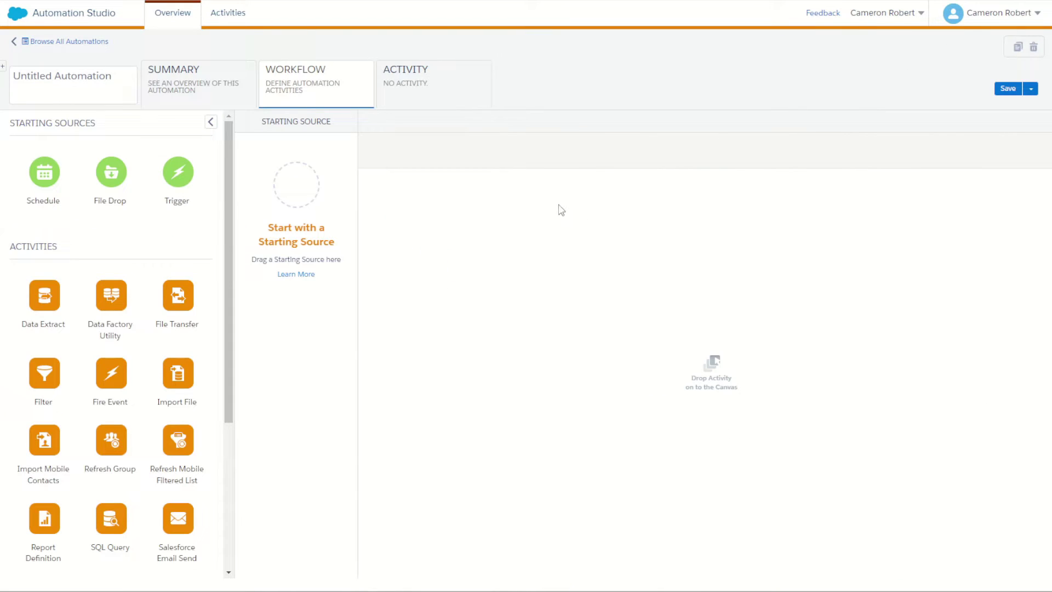
pyautogui.click(46, 83)
pyautogui.write('XML import')
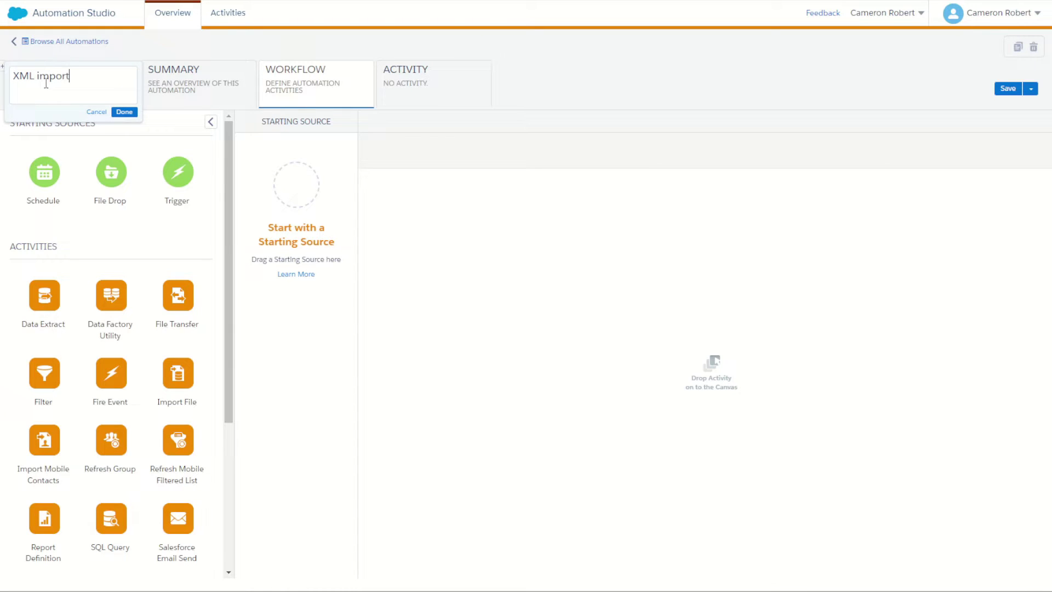
pyautogui.click(124, 112)
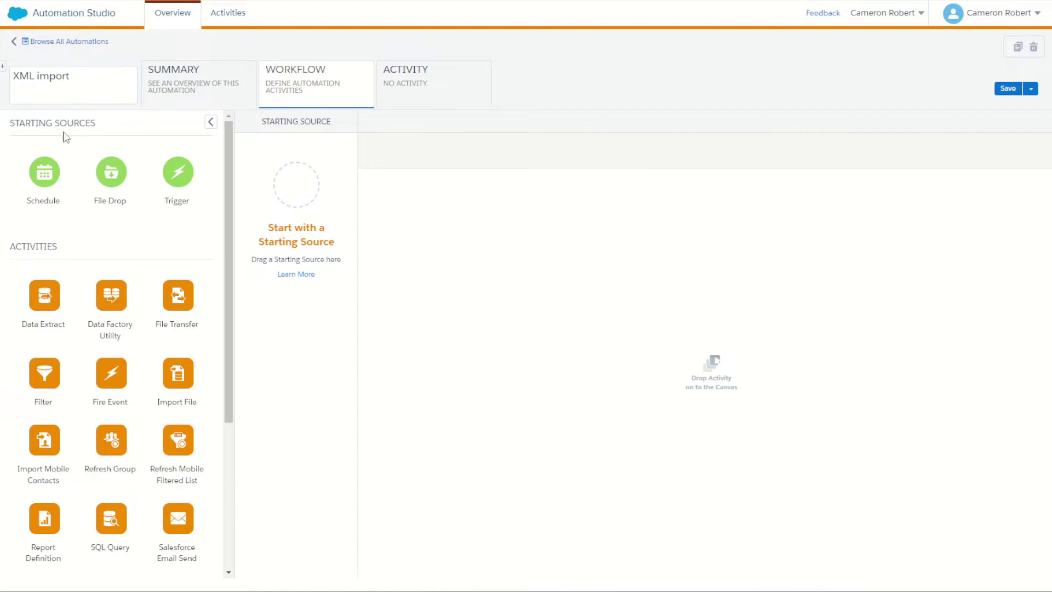
# Add a Schedule starting source and an Import File activity, and choose its import.
pyautogui.moveTo(45, 173); pyautogui.dragTo(296, 184)
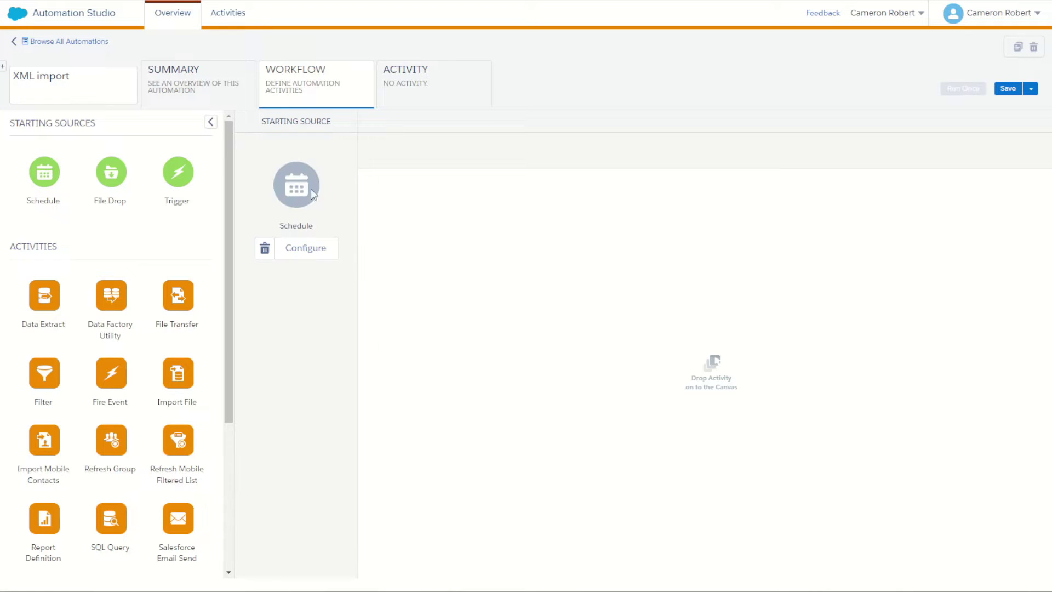
pyautogui.moveTo(177, 376); pyautogui.dragTo(462, 256)
pyautogui.click(463, 238)
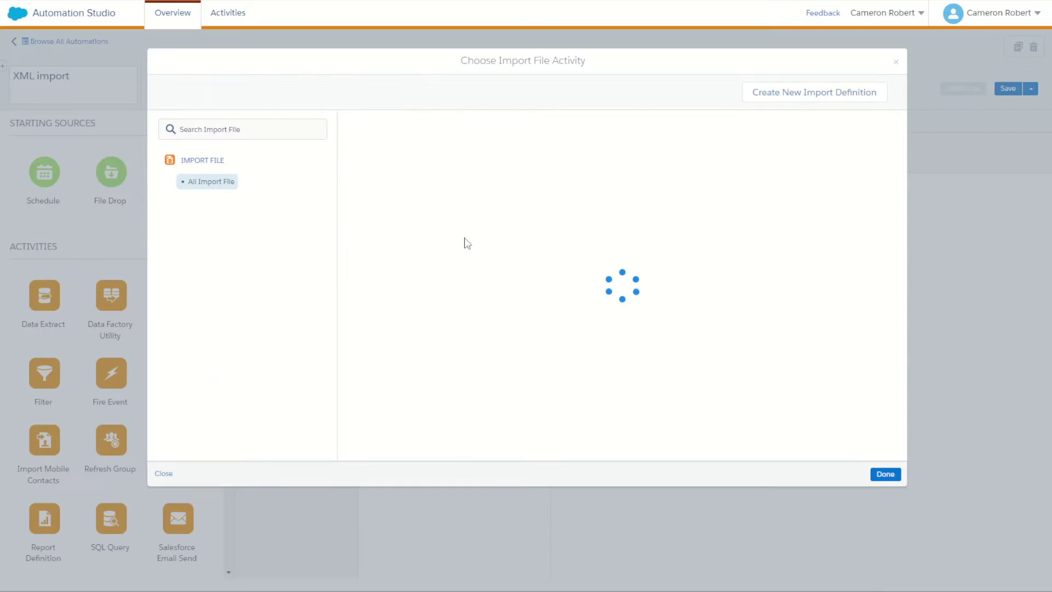
# Start a new import definition with file naming pattern simple.xml.
pyautogui.click(762, 100)
pyautogui.click(486, 151)
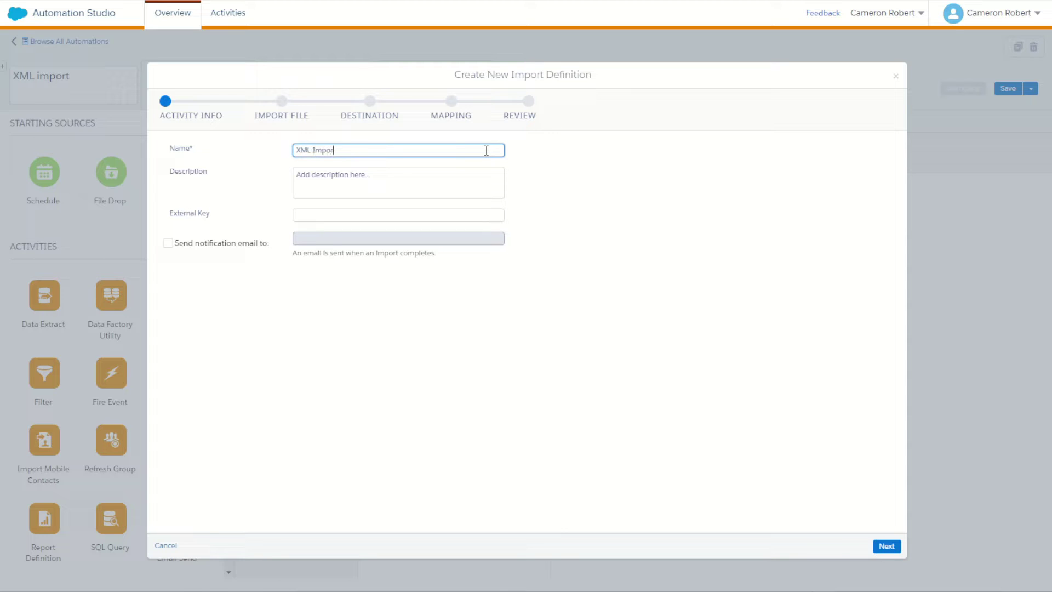
pyautogui.click(886, 547)
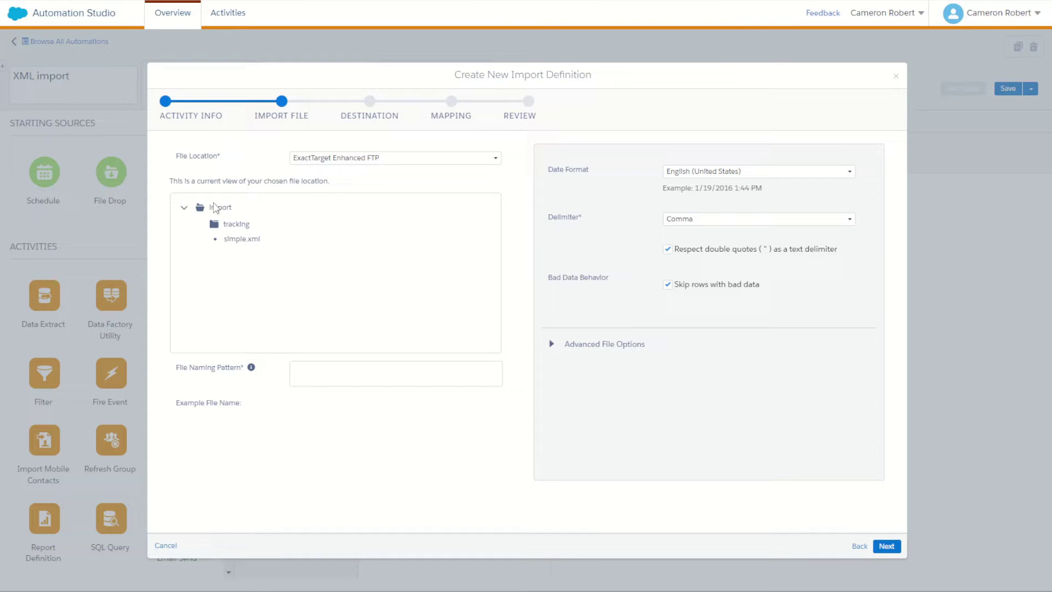
pyautogui.moveTo(224, 242); pyautogui.dragTo(261, 241)
pyautogui.hotkey('ctrl', 'c')
pyautogui.click(327, 369)
pyautogui.hotkey('ctrl', 'v')
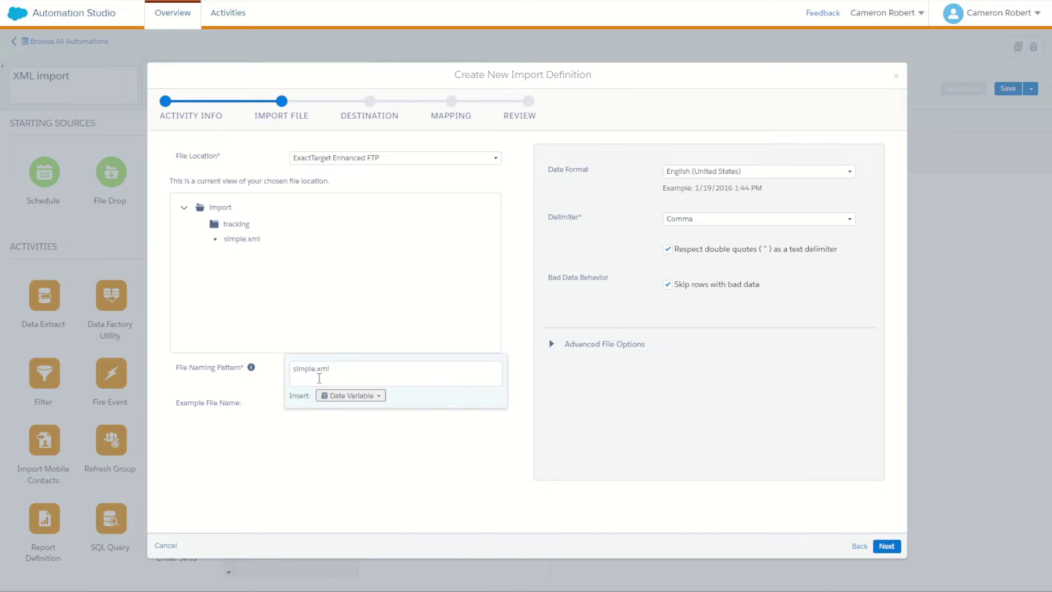
pyautogui.click(271, 445)
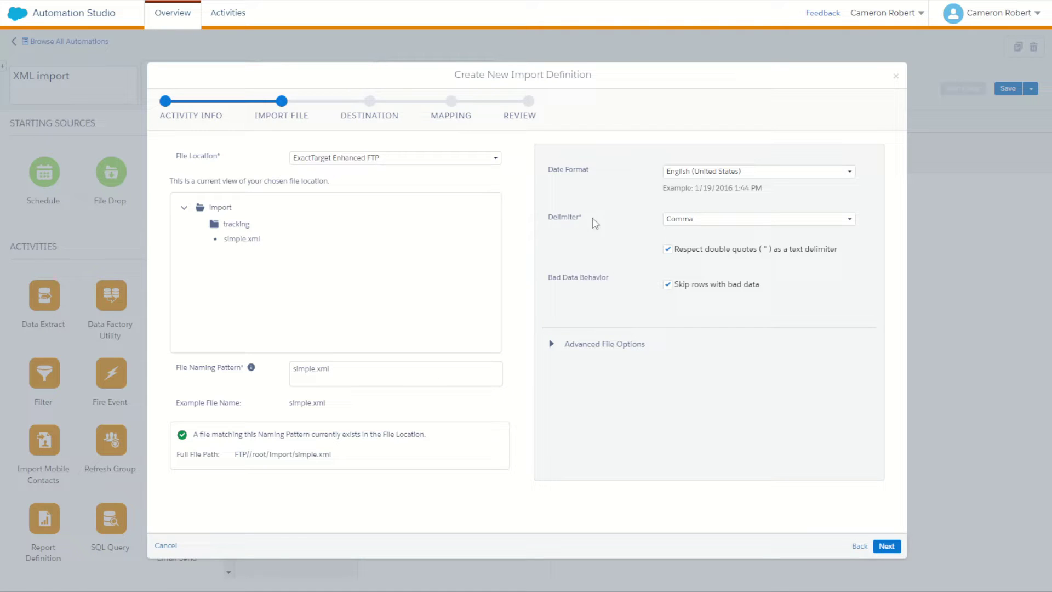
# Set the delimiter to Tab and turn off quote handling and bad-row skipping.
pyautogui.click(682, 221)
pyautogui.click(692, 249)
pyautogui.click(667, 251)
pyautogui.click(667, 284)
pyautogui.click(885, 546)
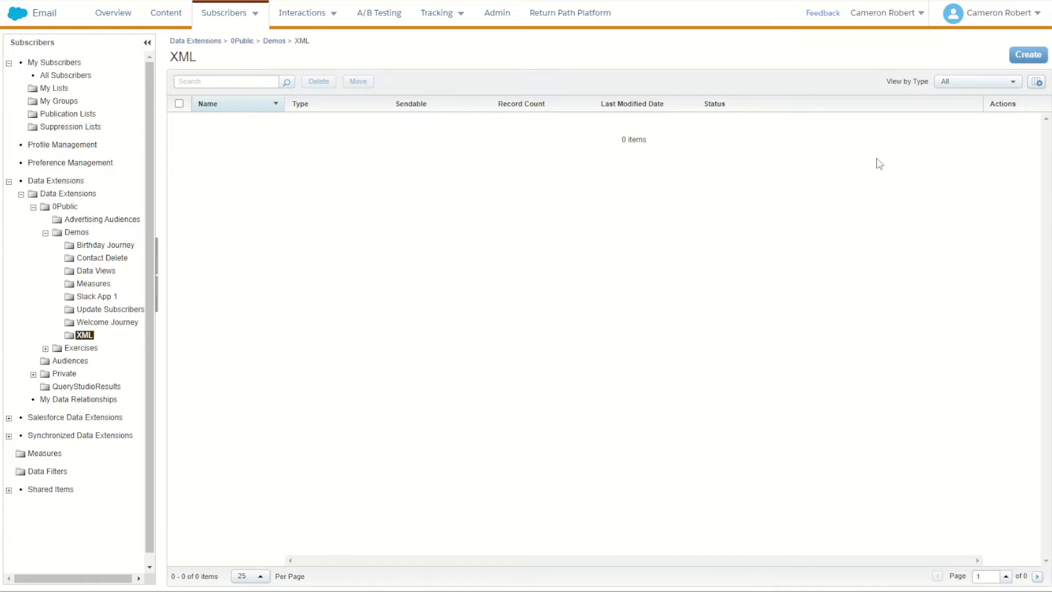
# Start a standard data extension 'XML Sample Import' in the XML folder, skipping retention.
pyautogui.click(1027, 55)
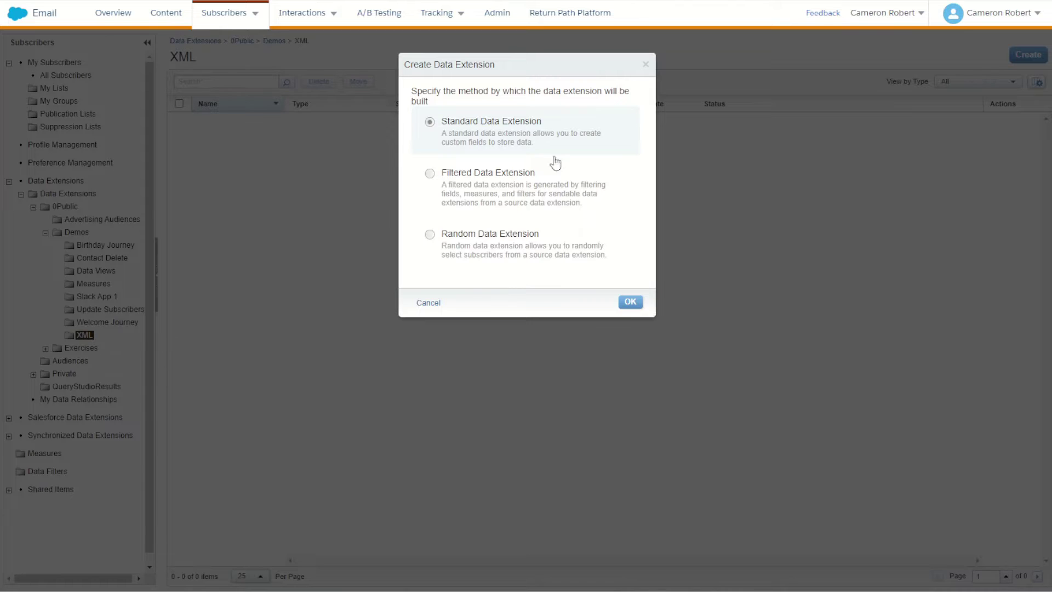
pyautogui.click(630, 302)
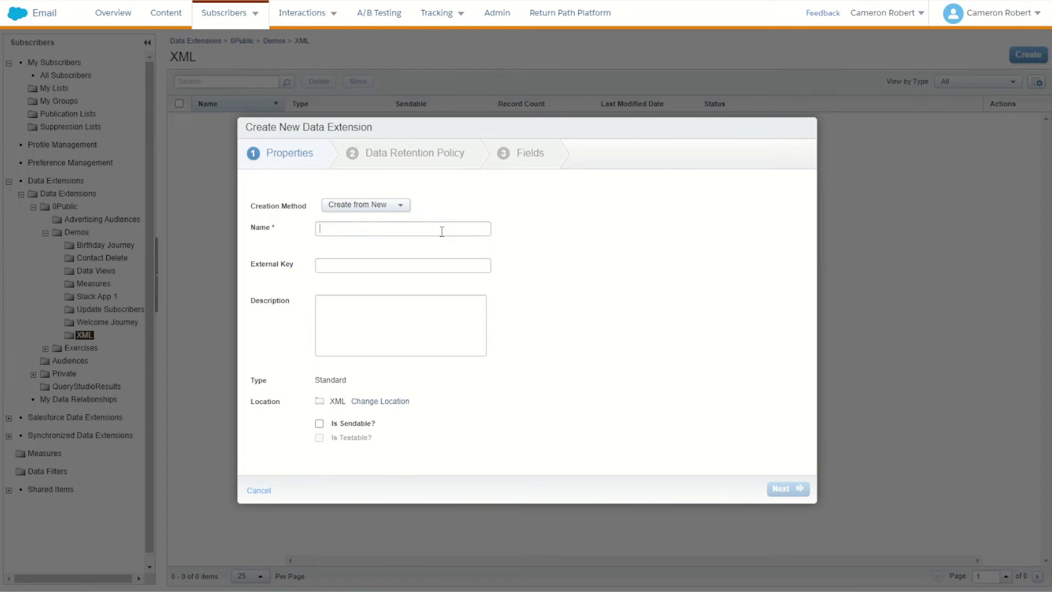
pyautogui.write('XML Sample Import')
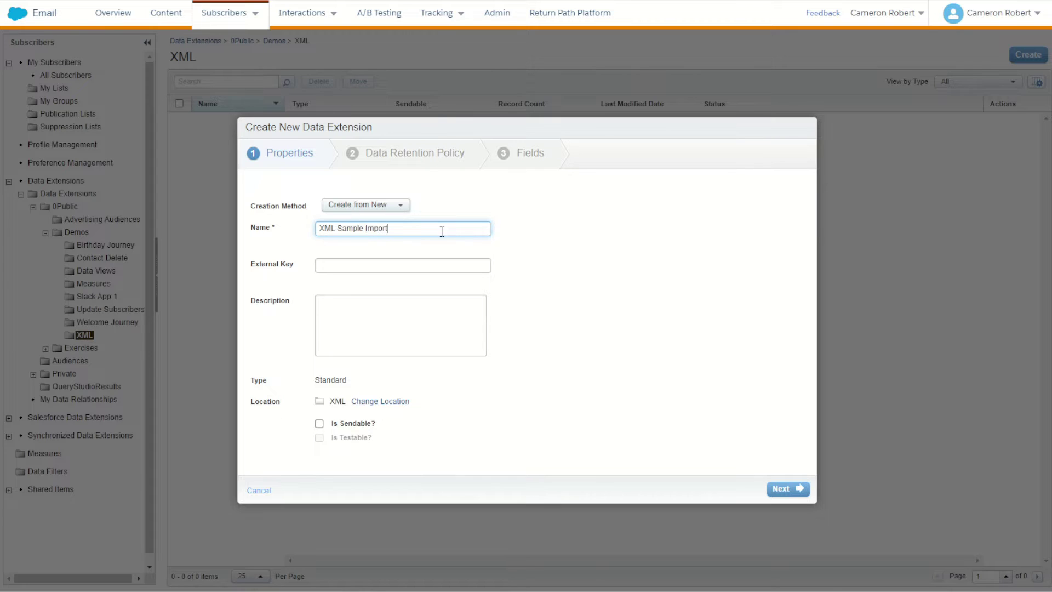
pyautogui.click(788, 489)
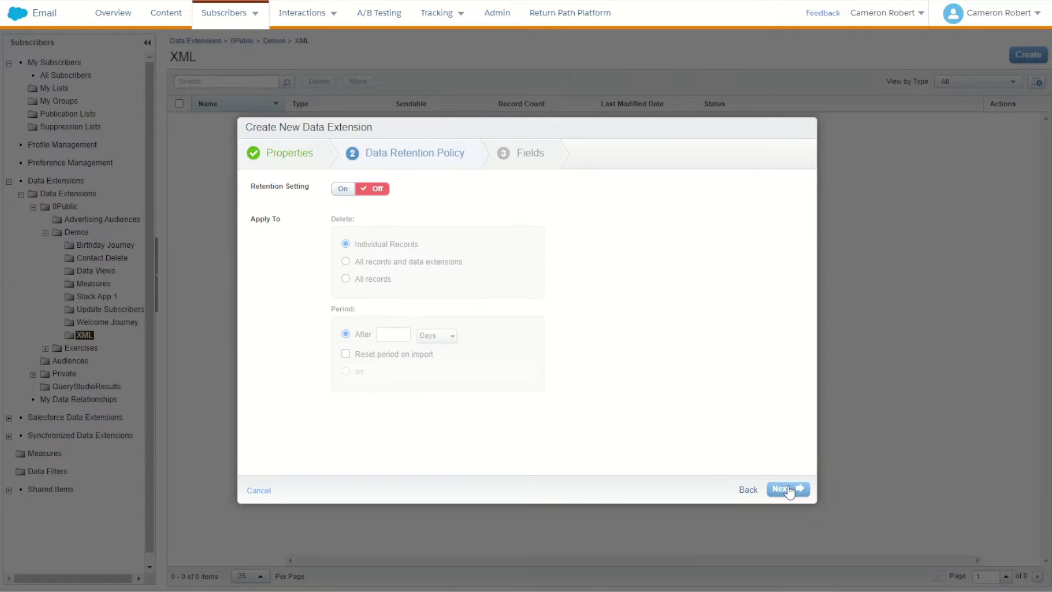
pyautogui.click(788, 489)
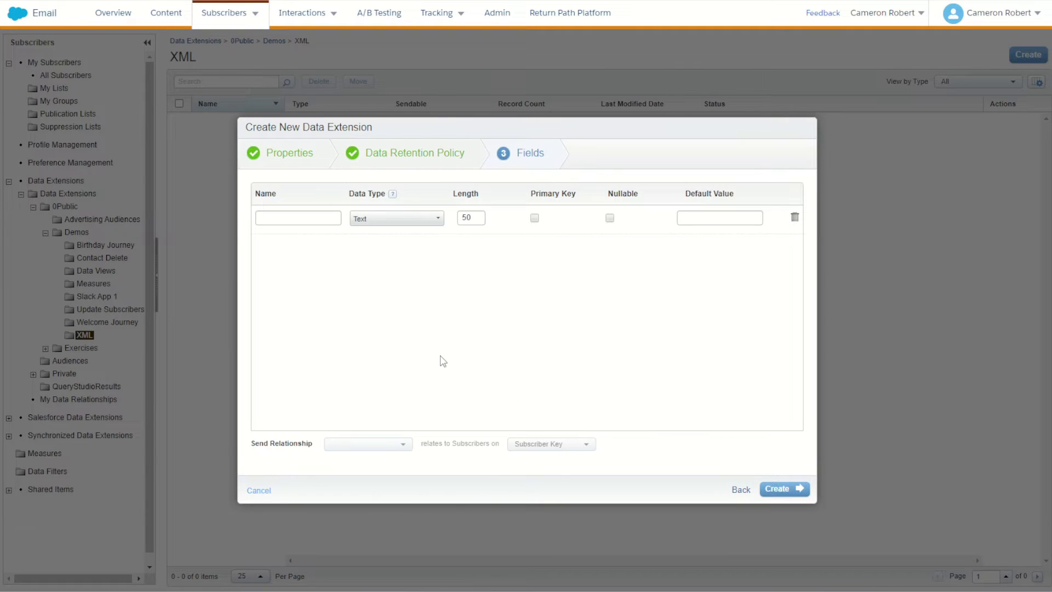
# Add a nullable Text field blob__html with no length limit.
pyautogui.click(305, 220)
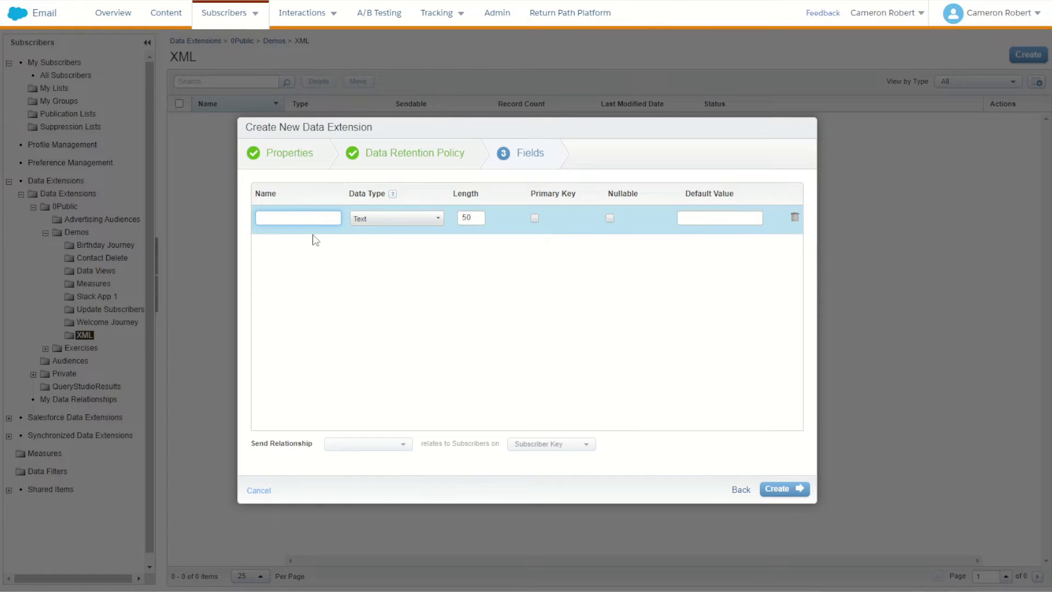
pyautogui.write('blob')
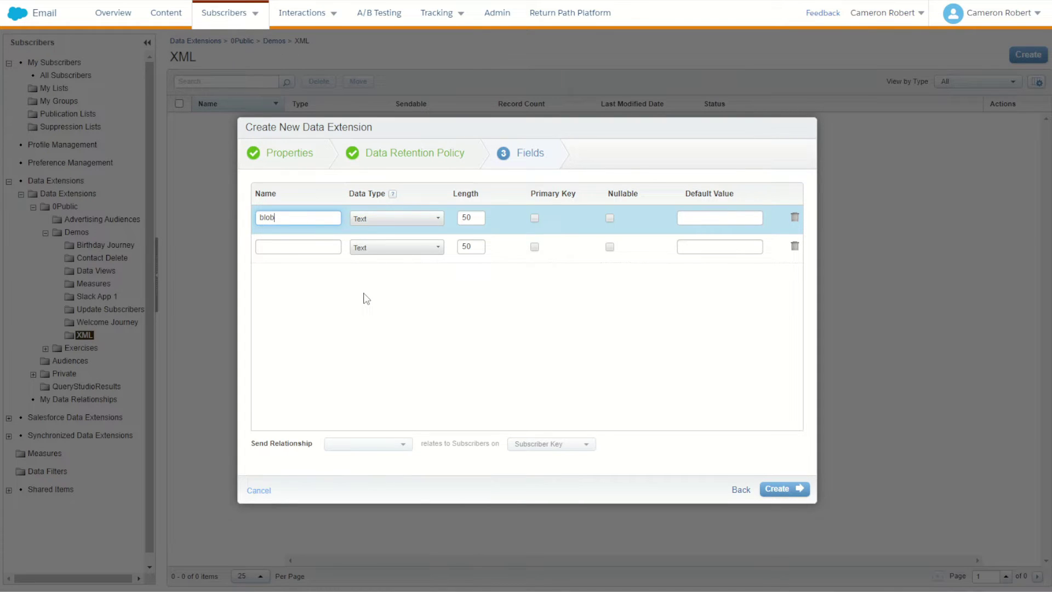
pyautogui.write('__html')
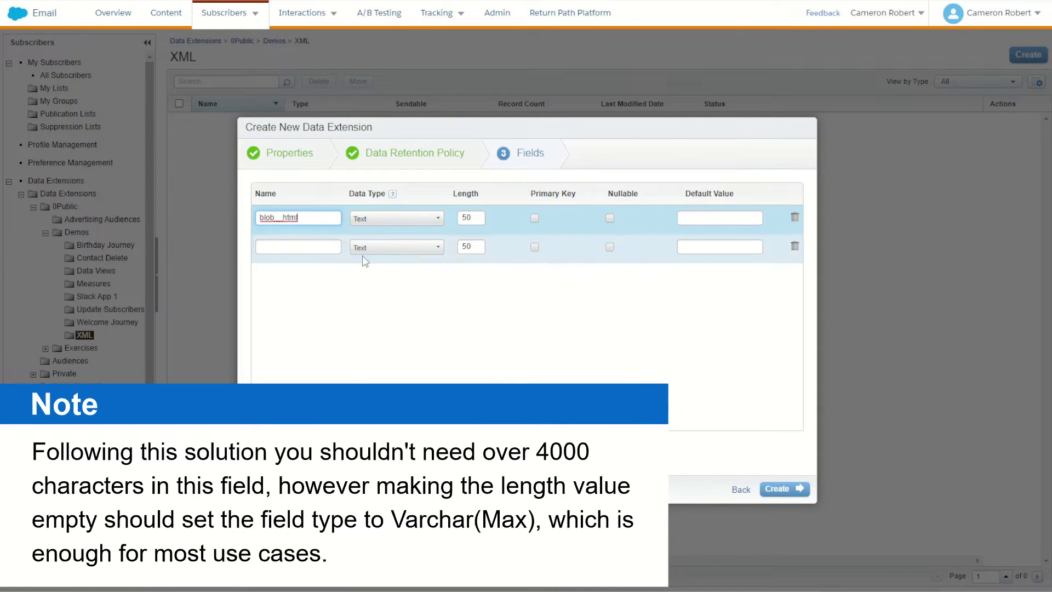
pyautogui.moveTo(272, 222); pyautogui.dragTo(256, 226)
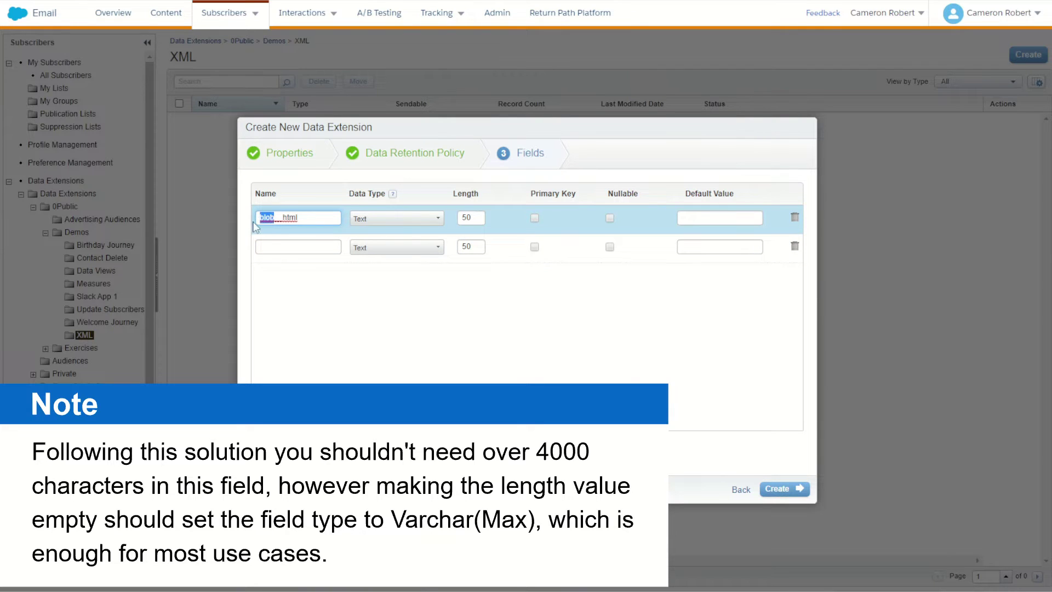
pyautogui.click(469, 218)
pyautogui.press('BackSpace')
pyautogui.press('BackSpace')
pyautogui.click(610, 219)
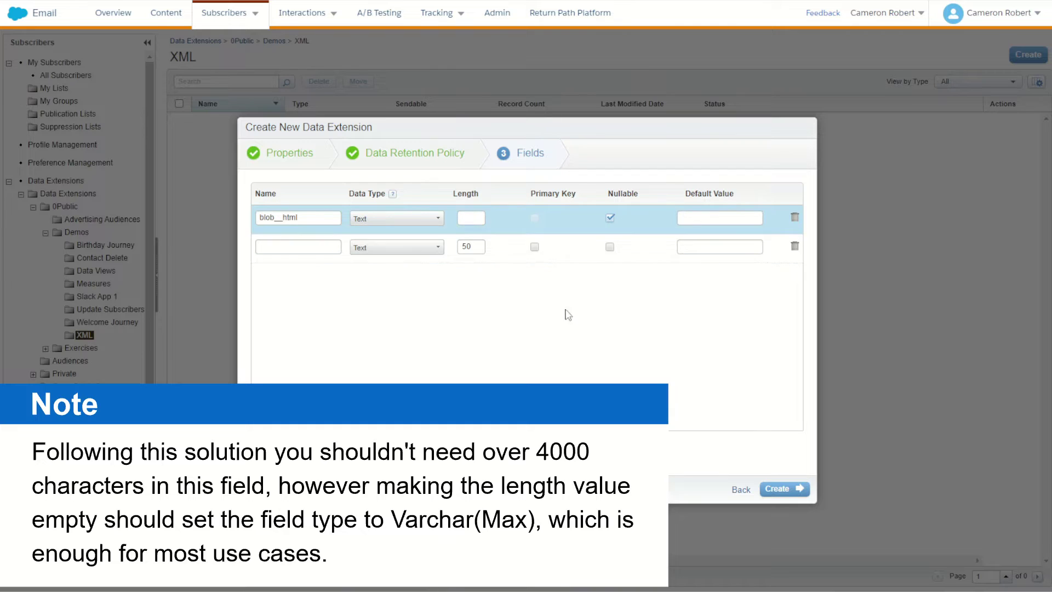
# Add nullable Number field valid defaulting to 1, remove the empty row, and create it.
pyautogui.click(325, 246)
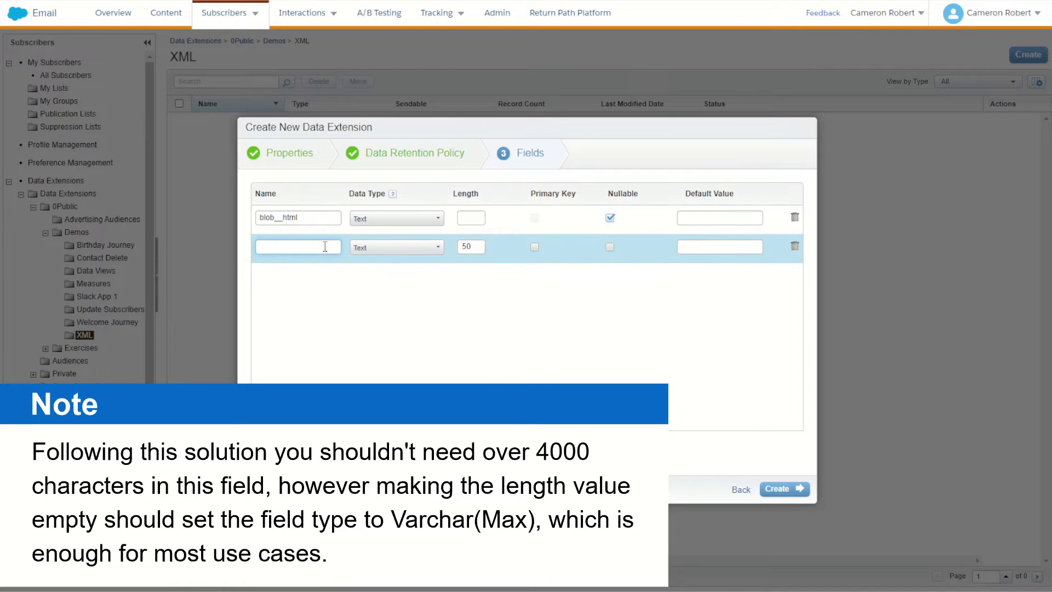
pyautogui.write('valid')
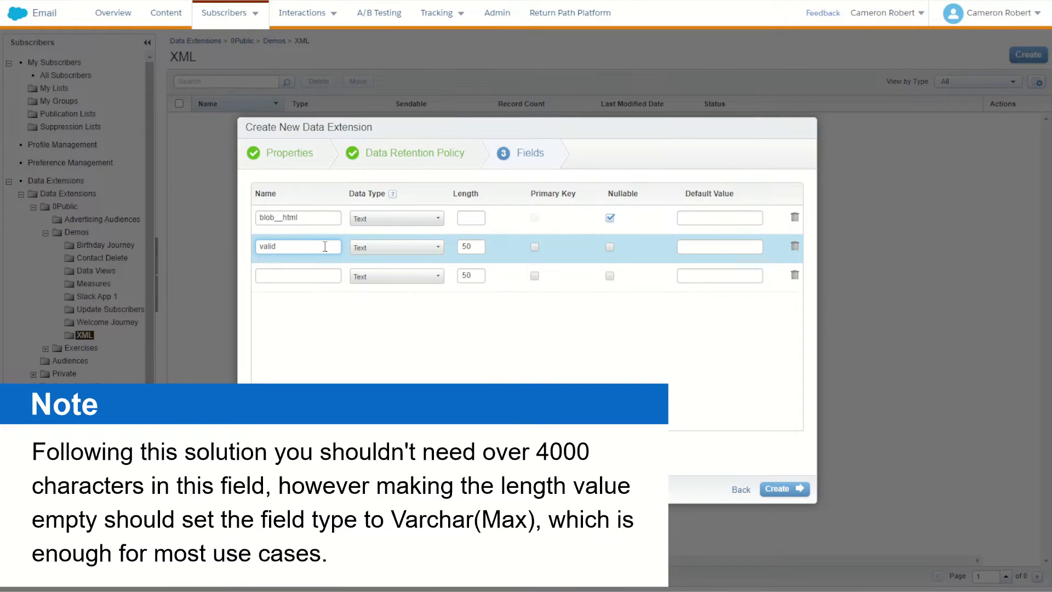
pyautogui.click(411, 247)
pyautogui.click(400, 277)
pyautogui.click(610, 246)
pyautogui.click(701, 246)
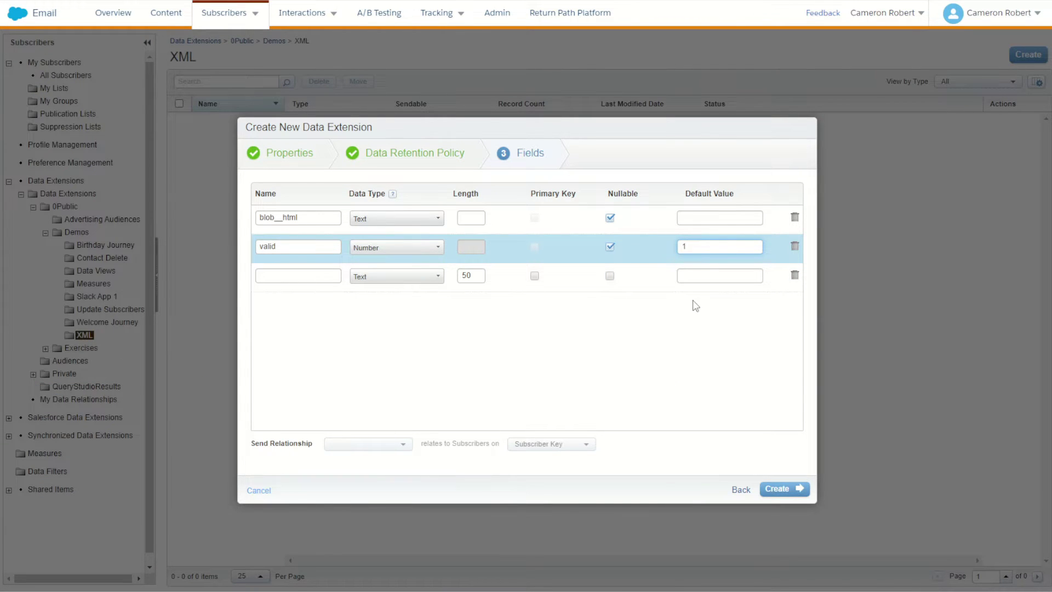
pyautogui.click(794, 275)
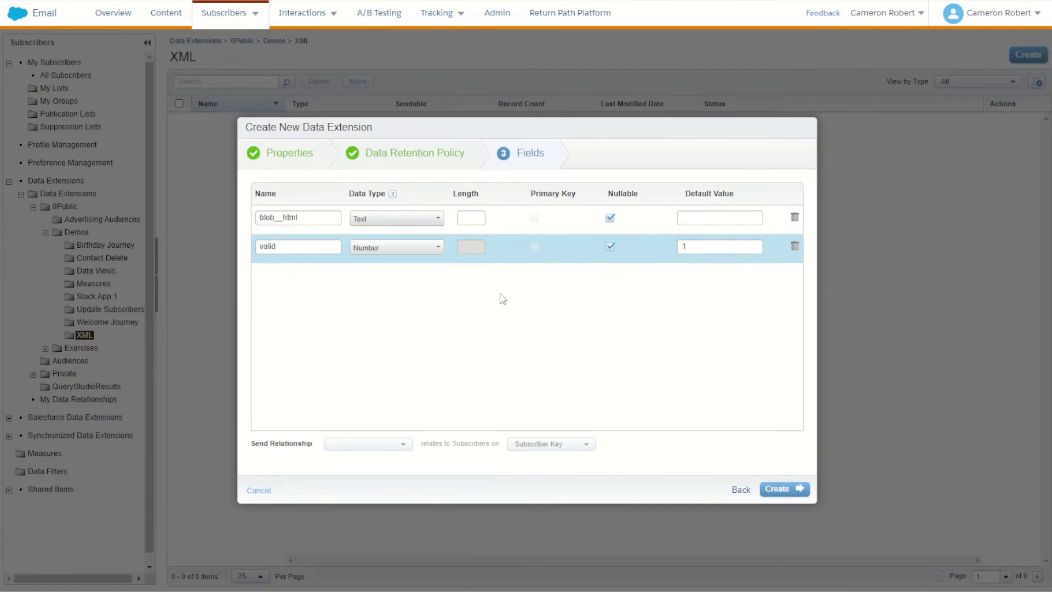
pyautogui.click(778, 491)
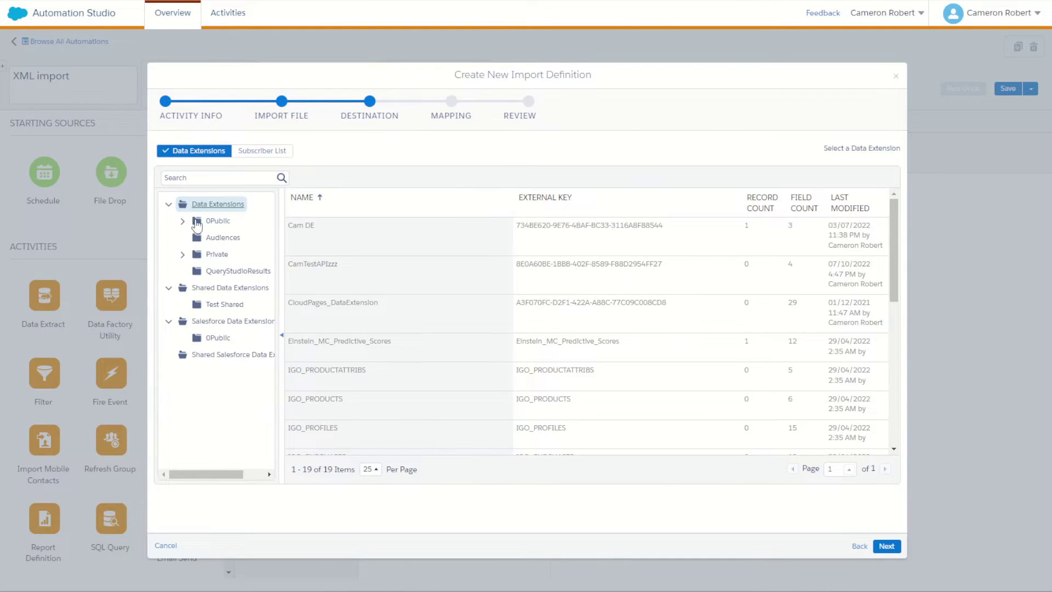
# Pick XML Sample Import from 0Public > Demos > XML as destination and continue.
pyautogui.click(183, 222)
pyautogui.click(197, 255)
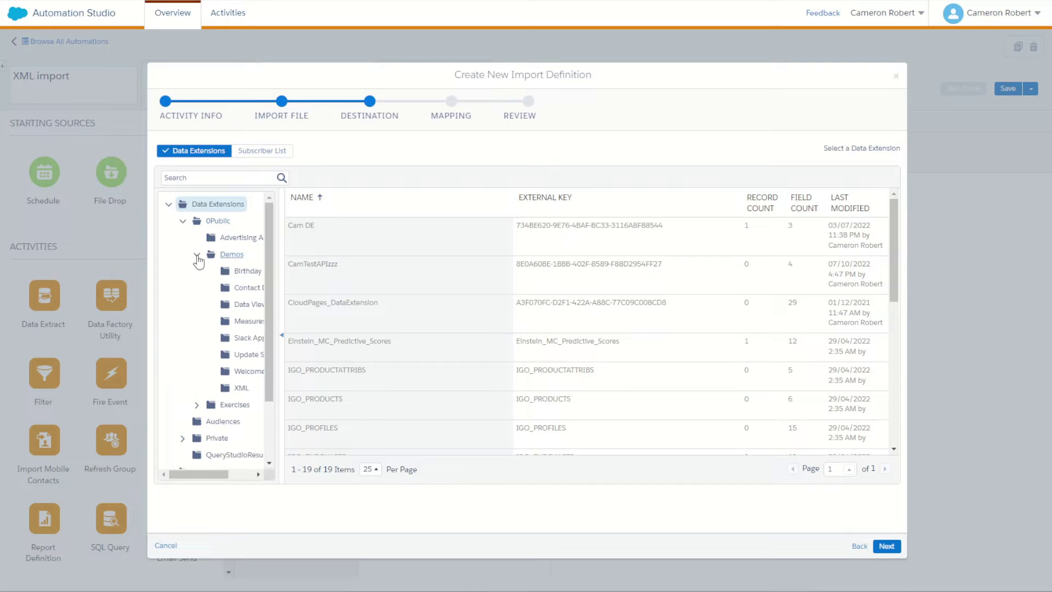
pyautogui.click(241, 389)
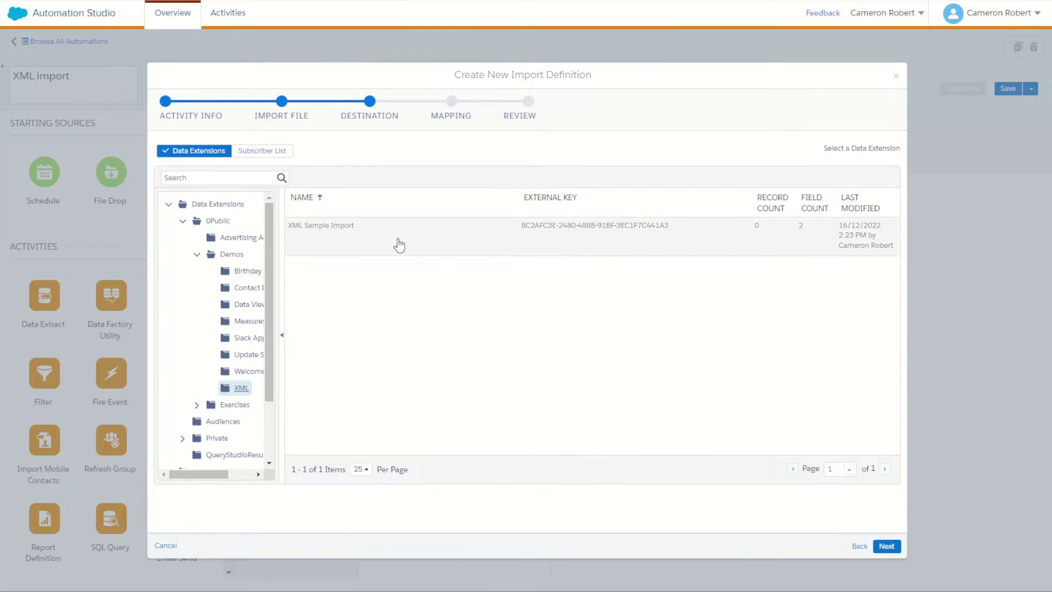
pyautogui.click(422, 235)
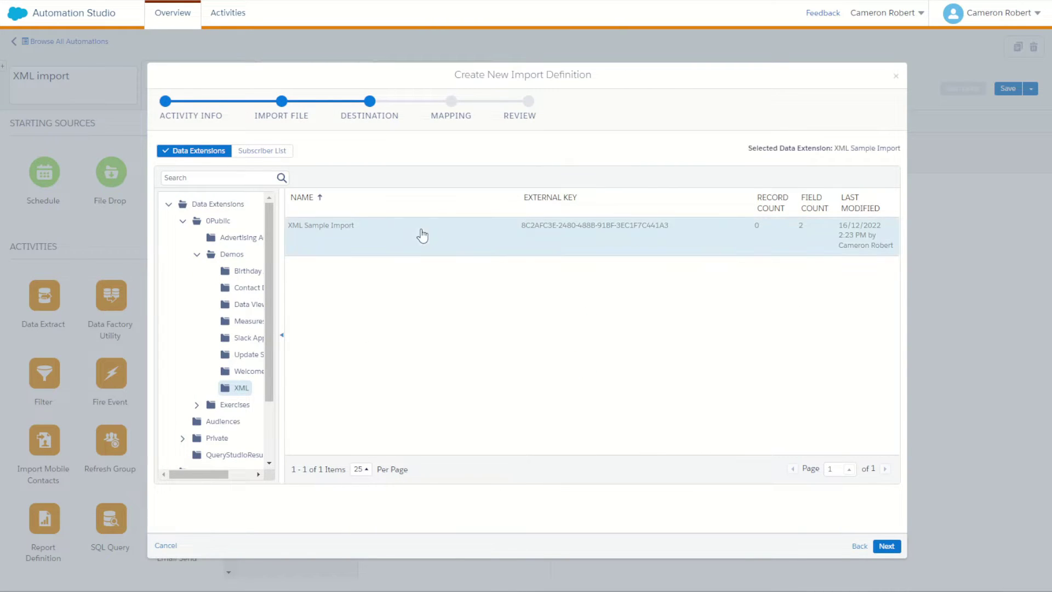
pyautogui.click(887, 546)
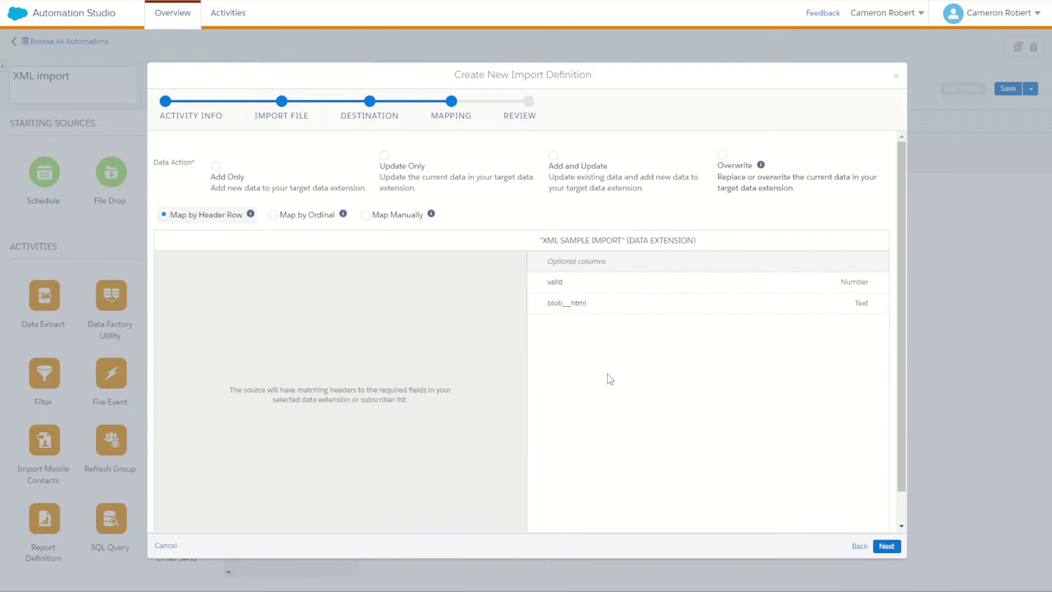
# Use Overwrite and Map by Ordinal: Column 1 to blob__html, valid left unmapped.
pyautogui.click(722, 156)
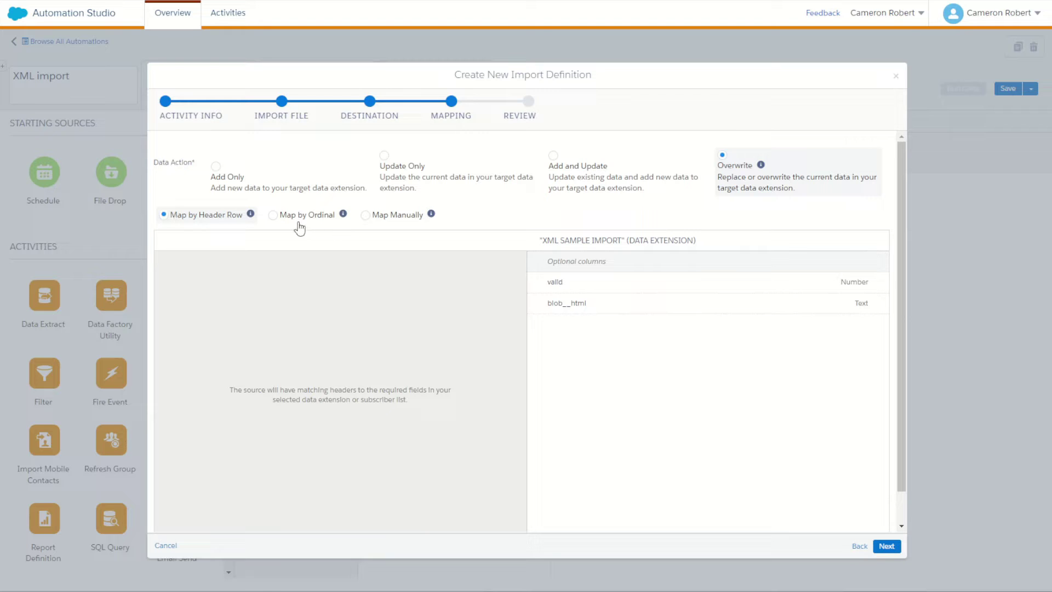
pyautogui.click(274, 215)
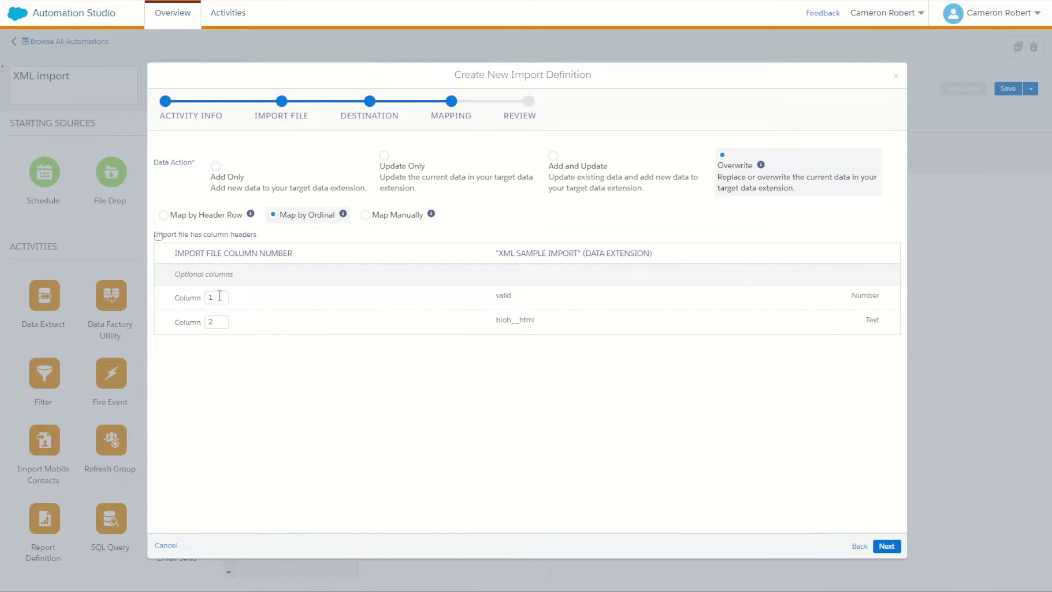
pyautogui.click(217, 323)
pyautogui.doubleClick(217, 324)
pyautogui.write('1')
pyautogui.doubleClick(220, 299)
pyautogui.press('BackSpace')
pyautogui.click(266, 404)
pyautogui.click(886, 546)
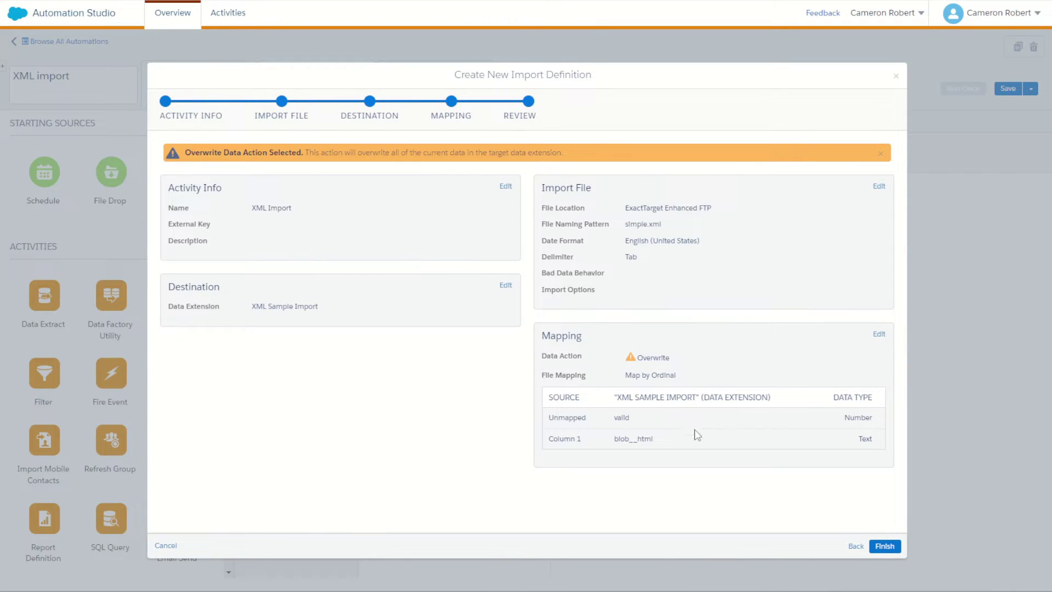
# Finish the XML Import activity and save the automation.
pyautogui.moveTo(615, 439); pyautogui.dragTo(630, 417)
pyautogui.click(890, 546)
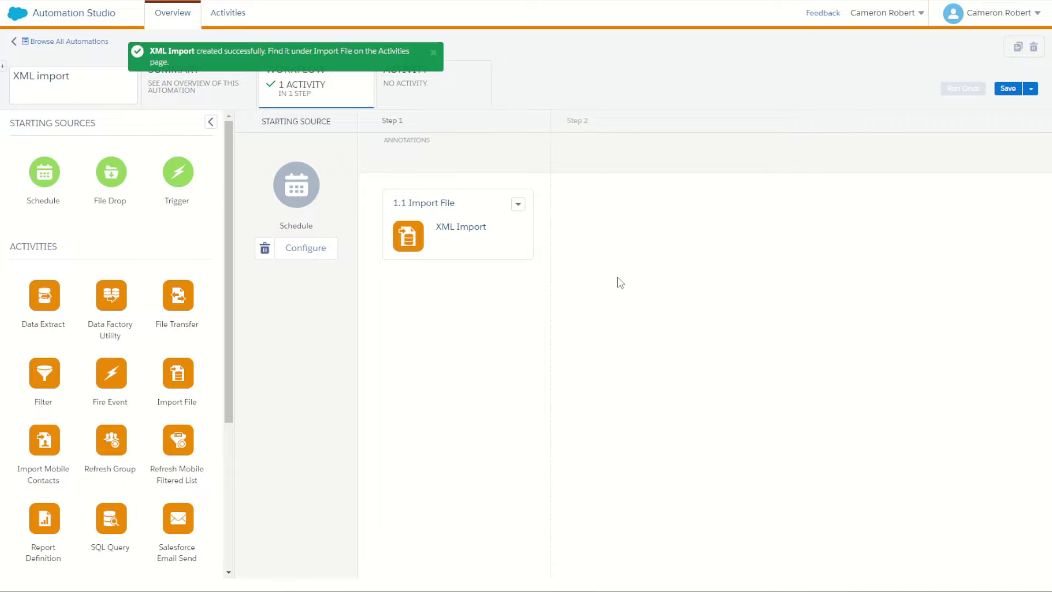
pyautogui.click(433, 52)
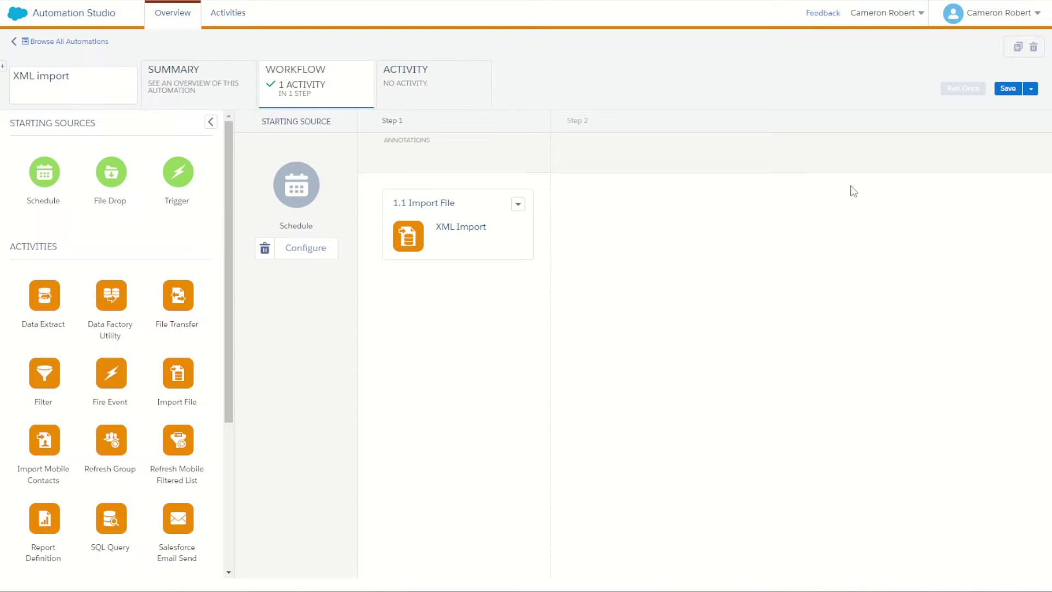
pyautogui.click(1007, 89)
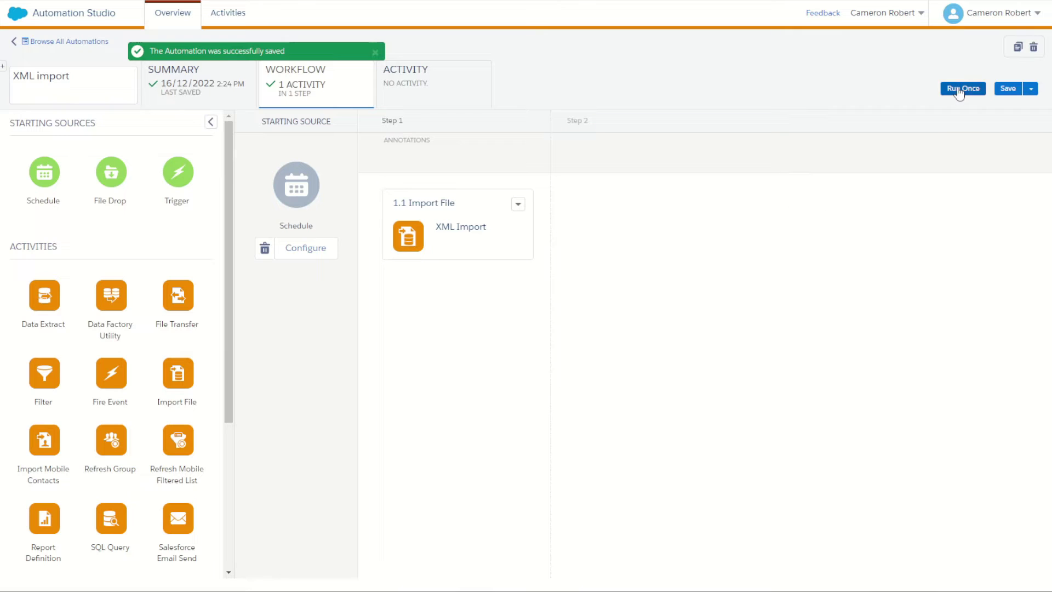
# Run the automation once with the 1.1 Import File step and view its run log.
pyautogui.click(959, 91)
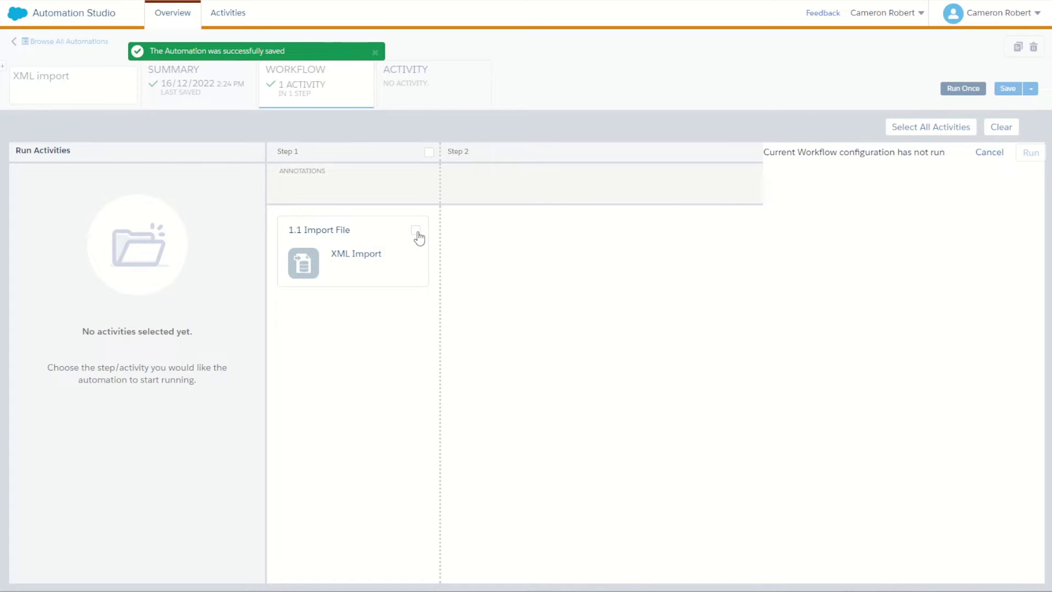
pyautogui.click(416, 231)
pyautogui.click(1030, 153)
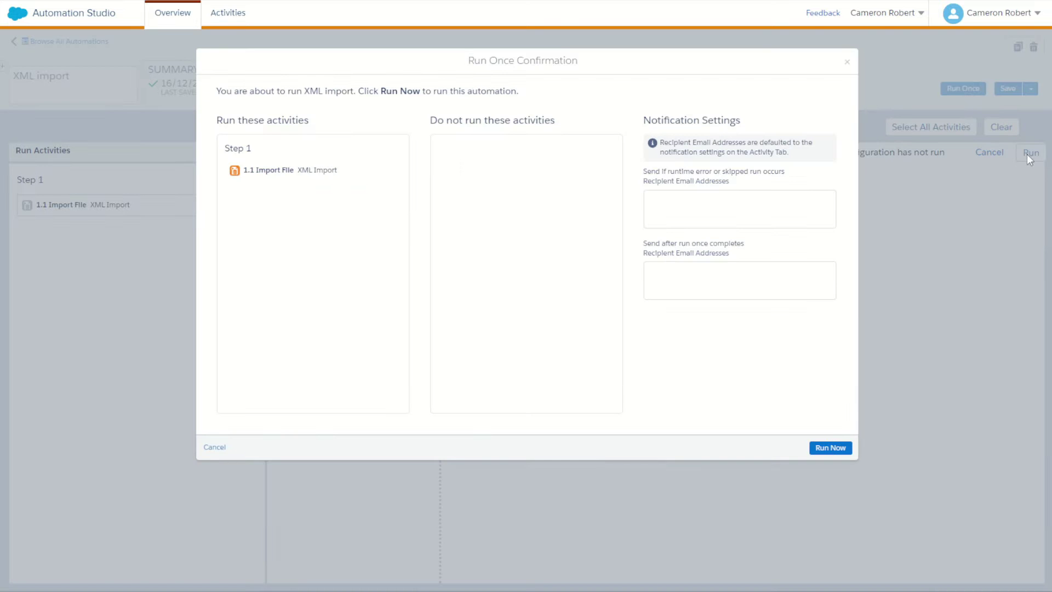
pyautogui.click(843, 450)
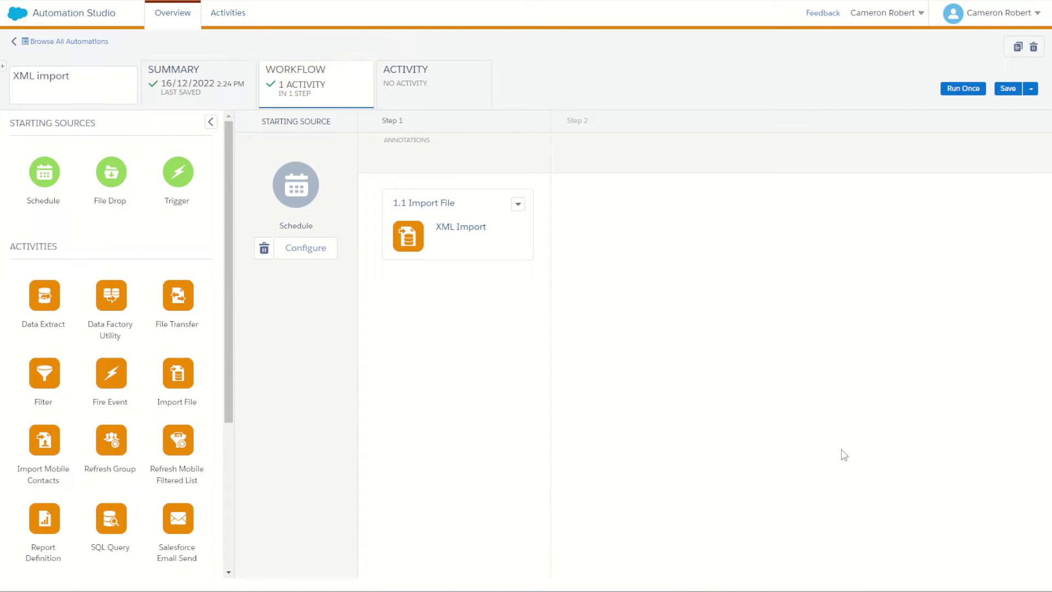
pyautogui.click(463, 98)
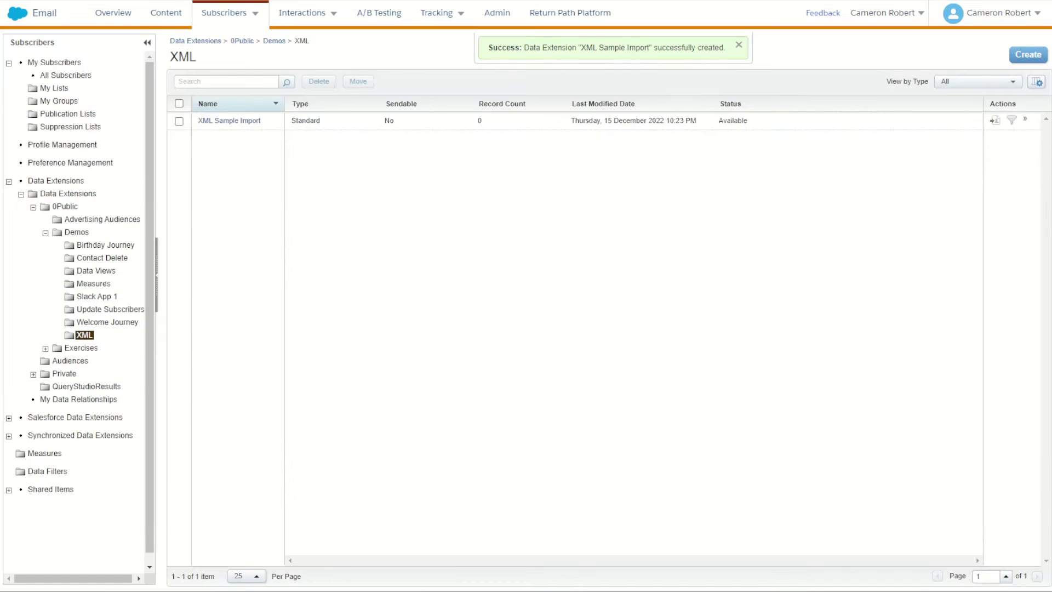
# Open the XML Sample Import data extension's properties to check its 33 records.
pyautogui.click(738, 45)
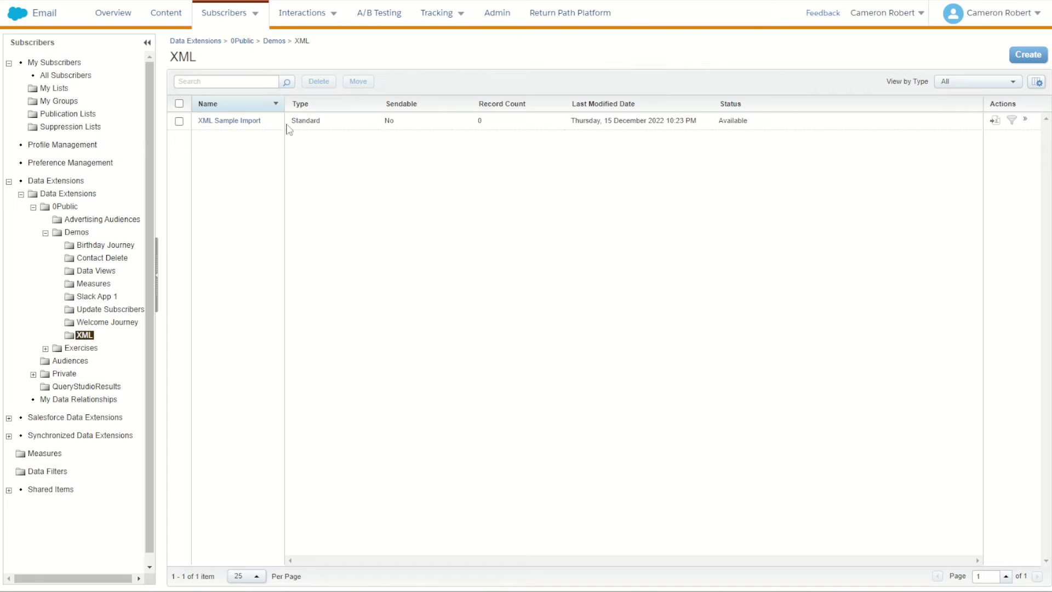
pyautogui.click(248, 122)
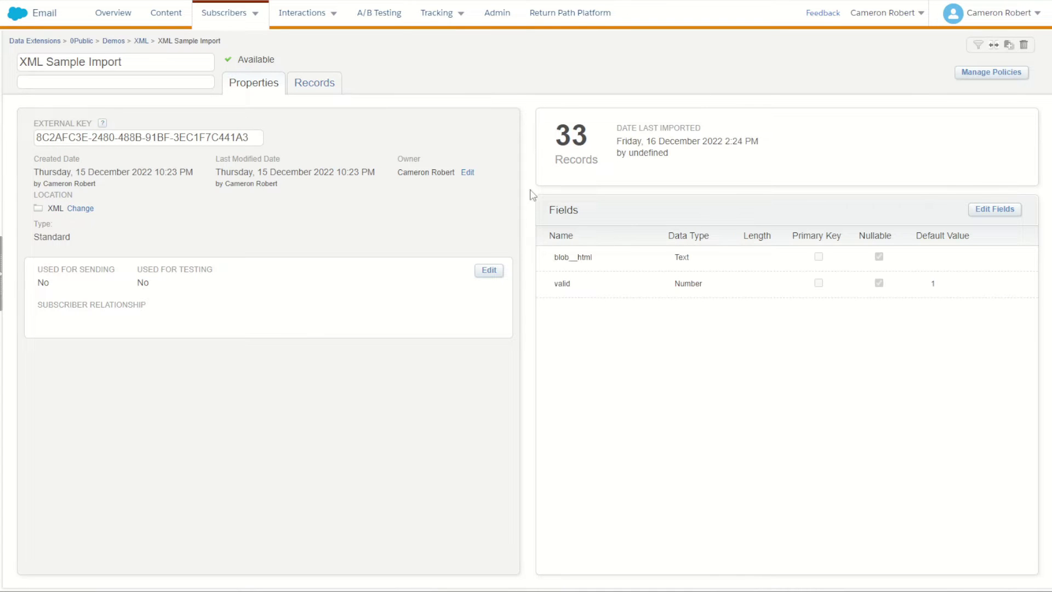
pyautogui.moveTo(558, 134); pyautogui.dragTo(595, 147)
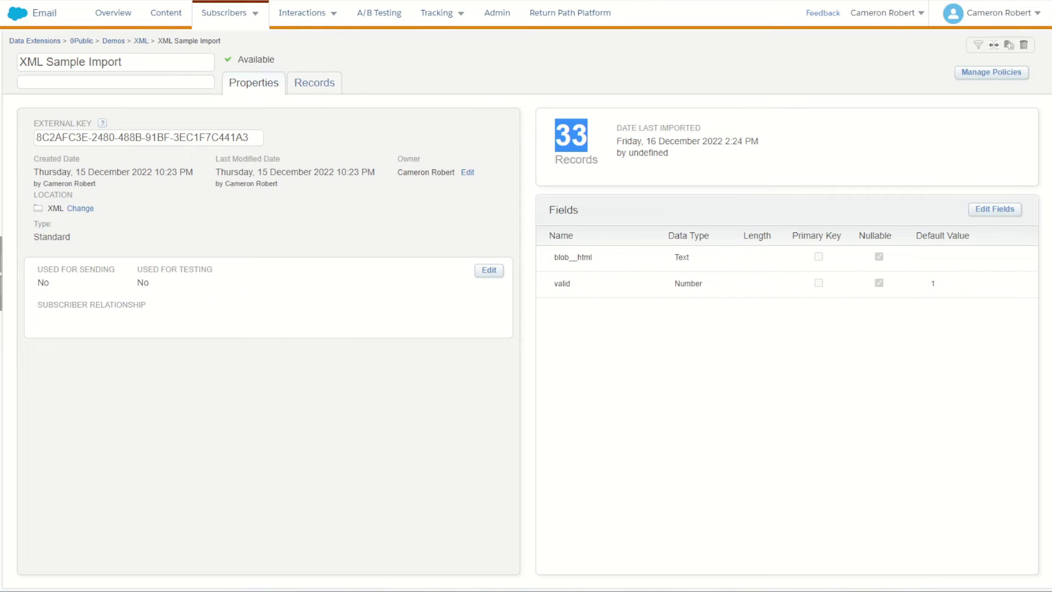
pyautogui.hotkey('ctrl', 'Tab')
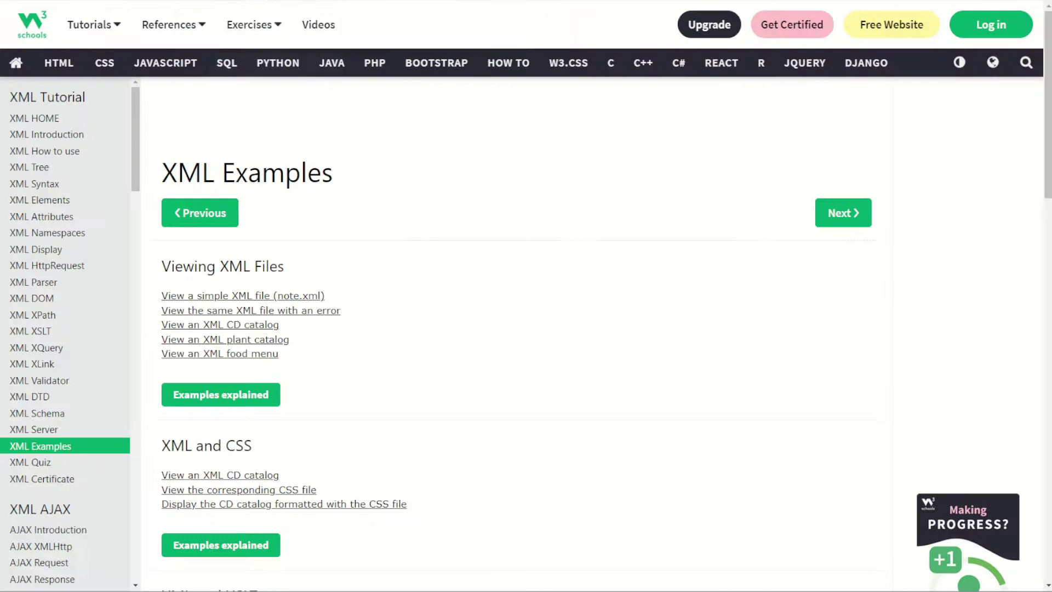
pyautogui.click(260, 354)
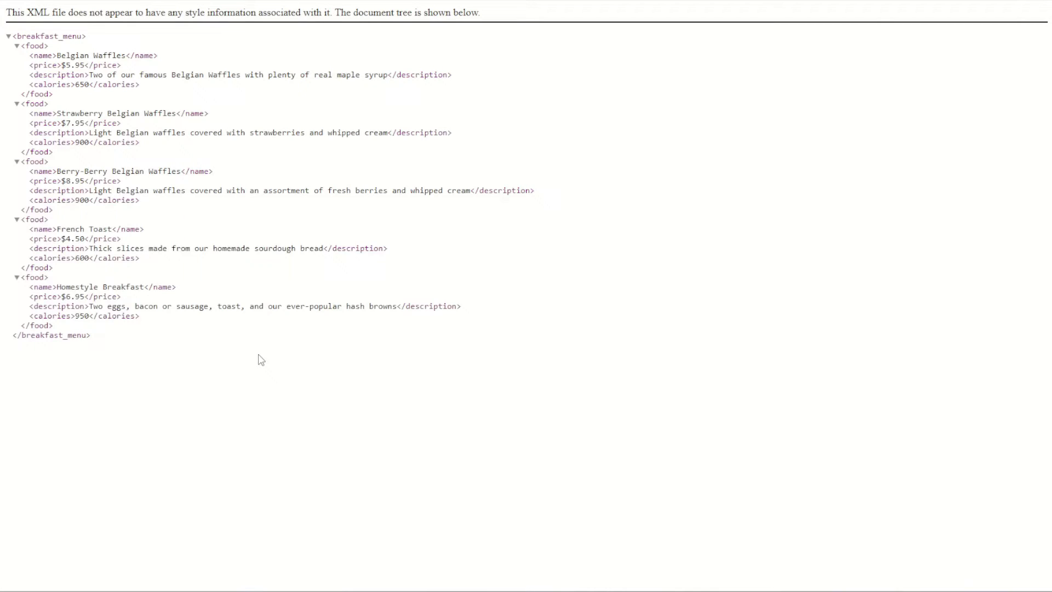
pyautogui.moveTo(36, 37); pyautogui.dragTo(135, 353)
pyautogui.click(156, 357)
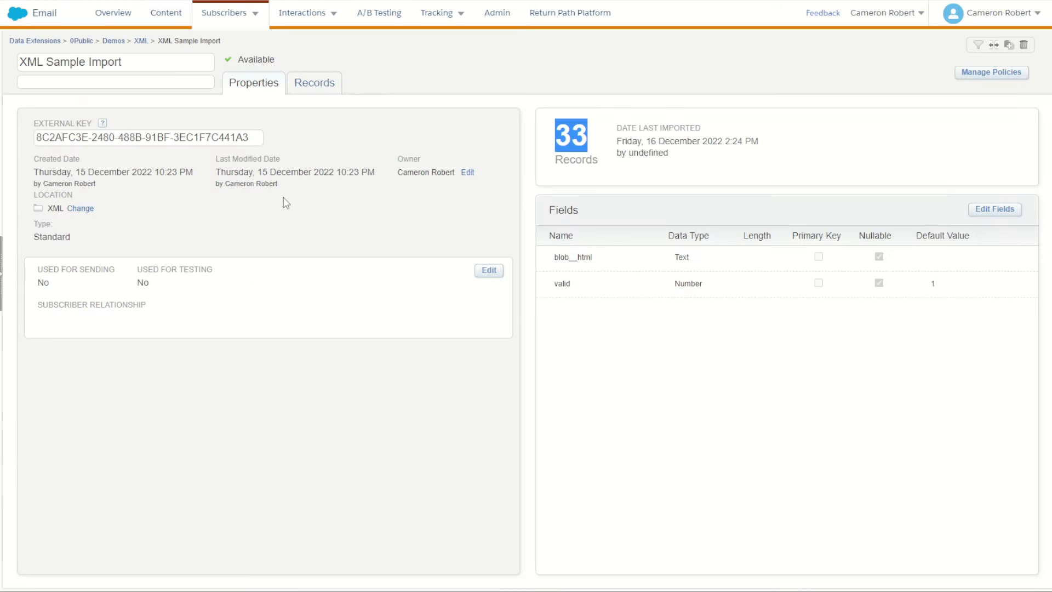
pyautogui.click(314, 85)
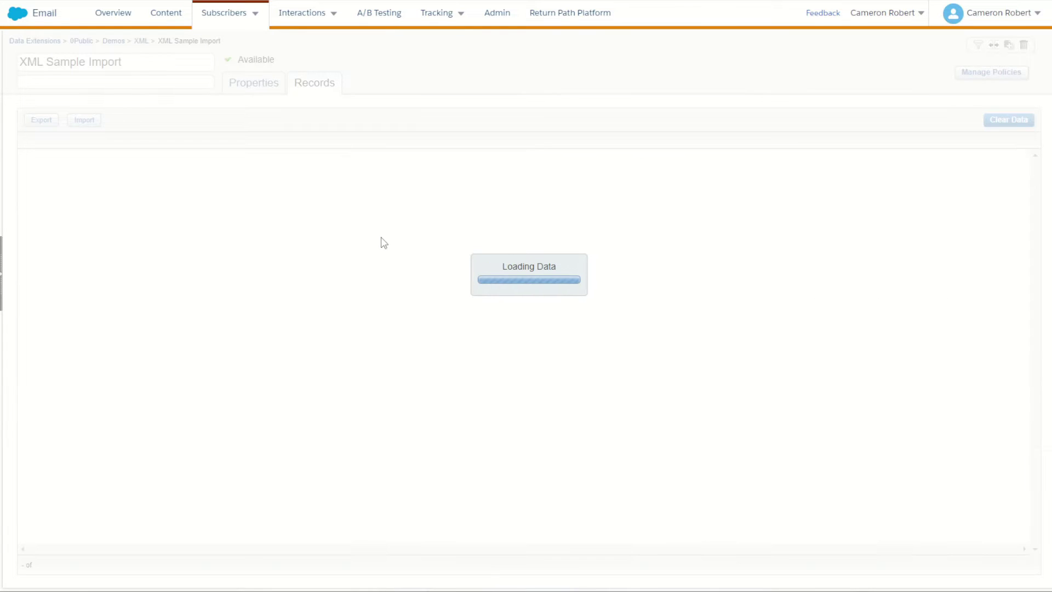
# Look through the imported breakfast_menu XML lines in the data extension's records.
pyautogui.moveTo(48, 174); pyautogui.dragTo(51, 227)
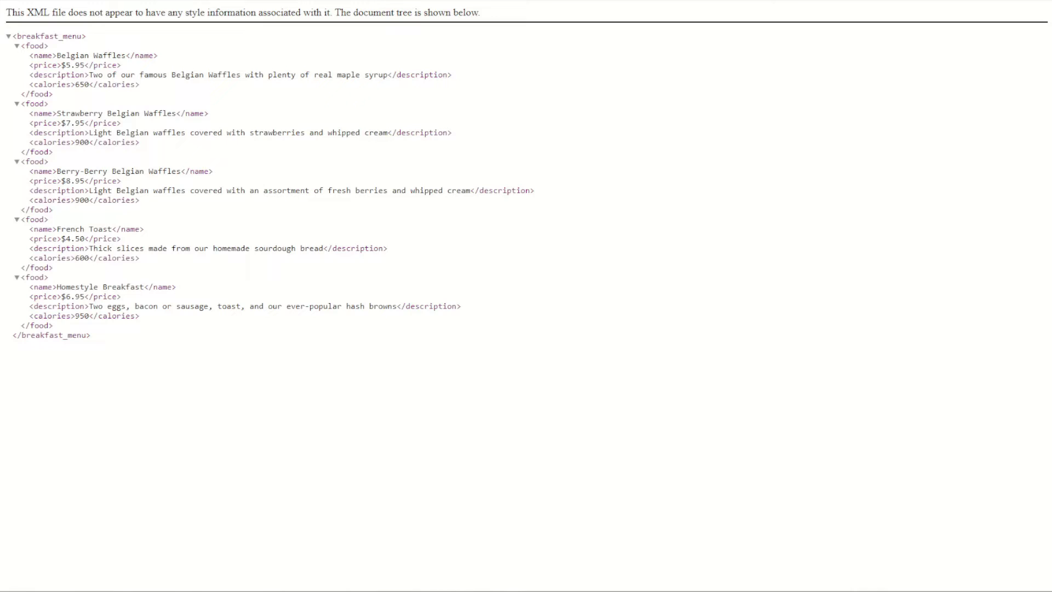
pyautogui.moveTo(31, 36); pyautogui.dragTo(59, 36)
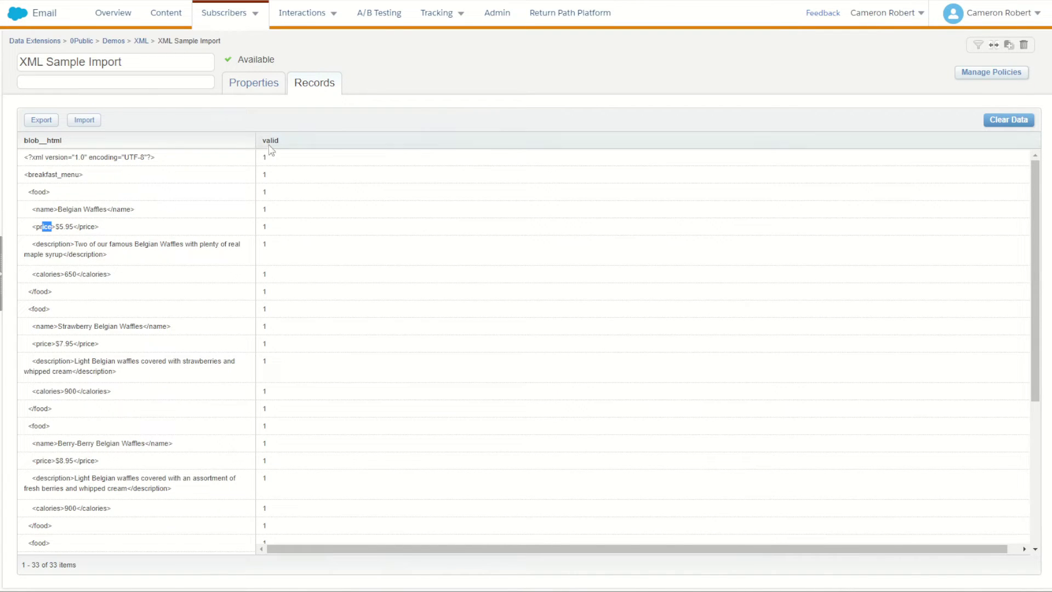
pyautogui.scroll(-5, 273, 216)
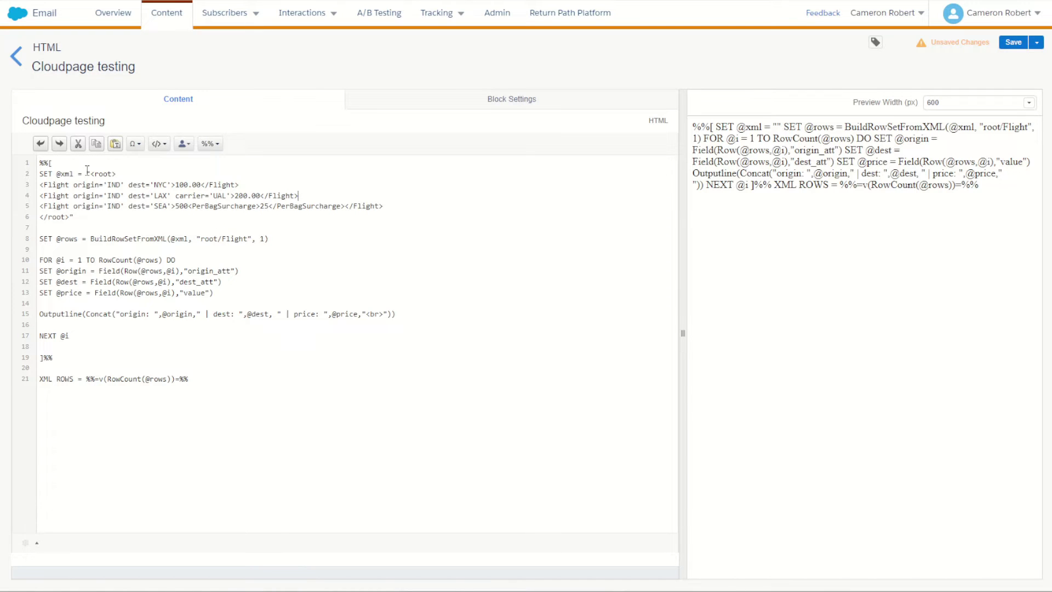
# Delete the hard-coded Flight XML lines and insert blank lines below the %%[ delimiter.
pyautogui.moveTo(86, 172); pyautogui.dragTo(98, 217)
pyautogui.press('BackSpace')
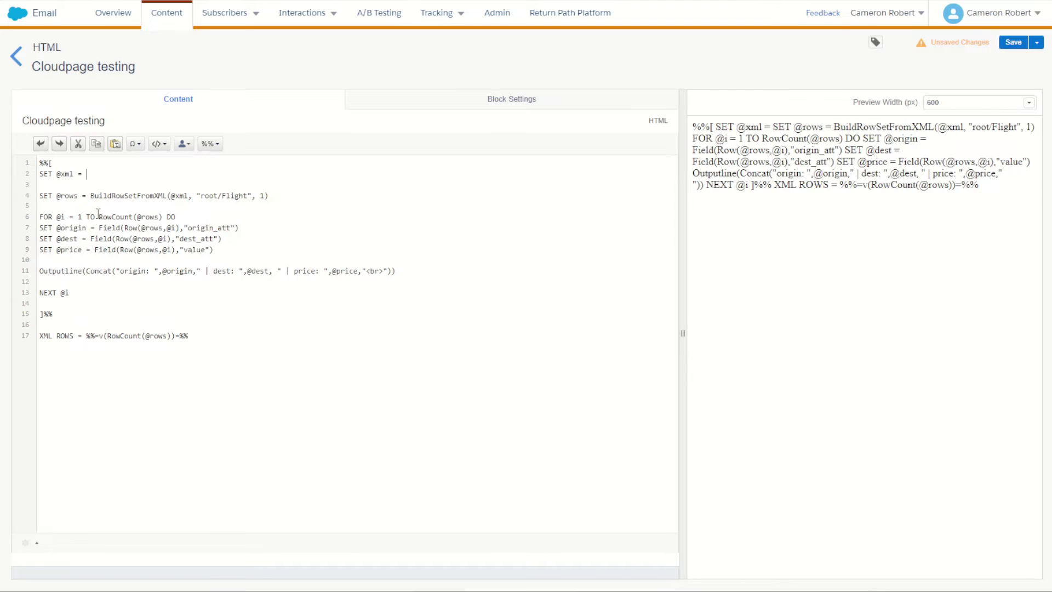
pyautogui.click(88, 166)
pyautogui.press('Return')
pyautogui.press('Return')
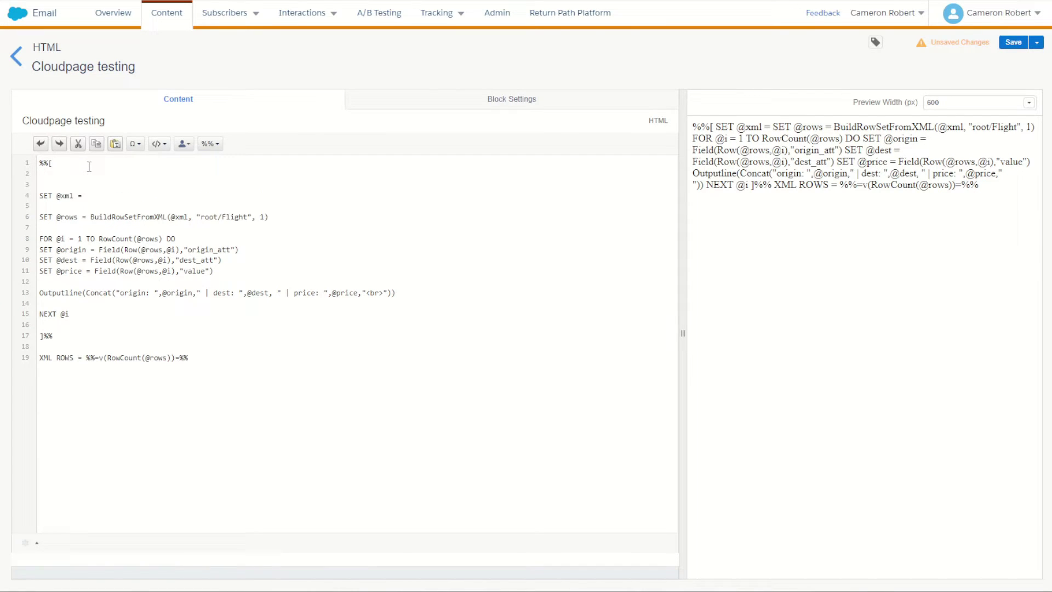
pyautogui.click(83, 177)
pyautogui.write('SET @raw')
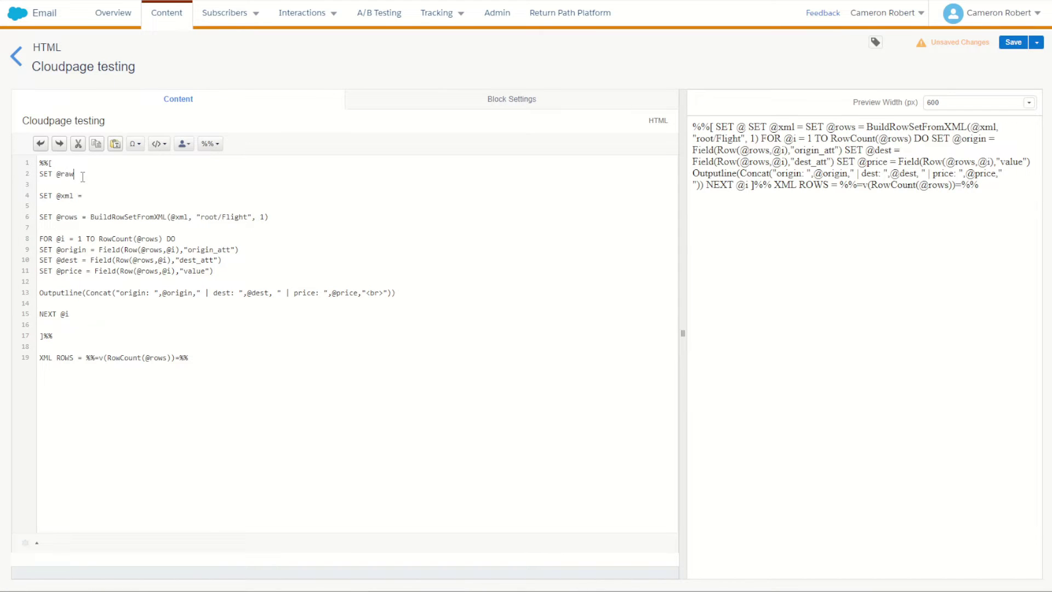
pyautogui.write('xml = ')
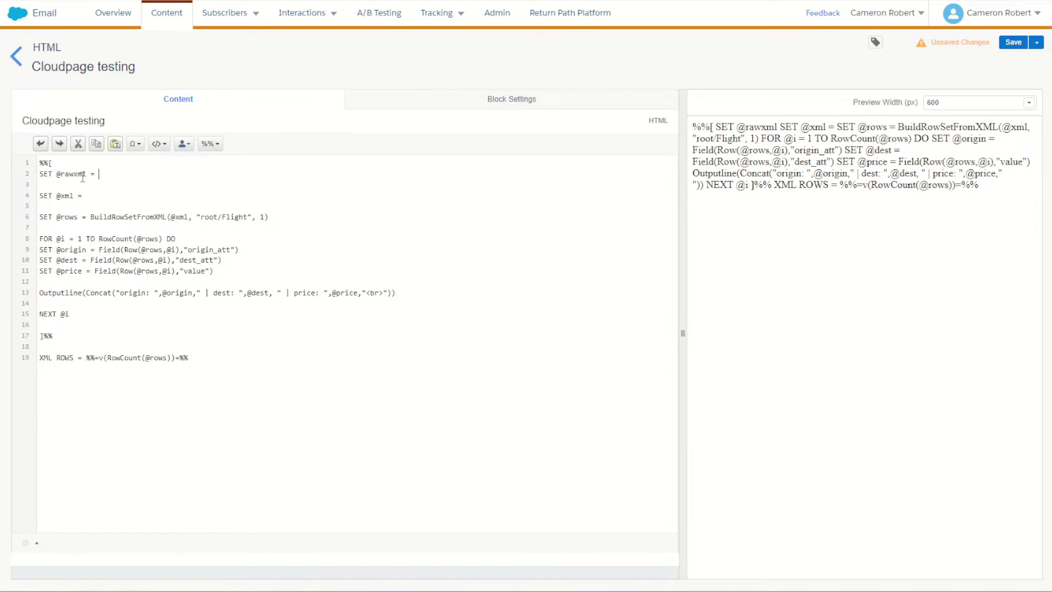
pyautogui.write('Lookup')
pyautogui.write('Rosw(')
pyautogui.press('BackSpace')
pyautogui.press('Right')
pyautogui.write('s')
pyautogui.press('Right')
pyautogui.write('1,2,3')
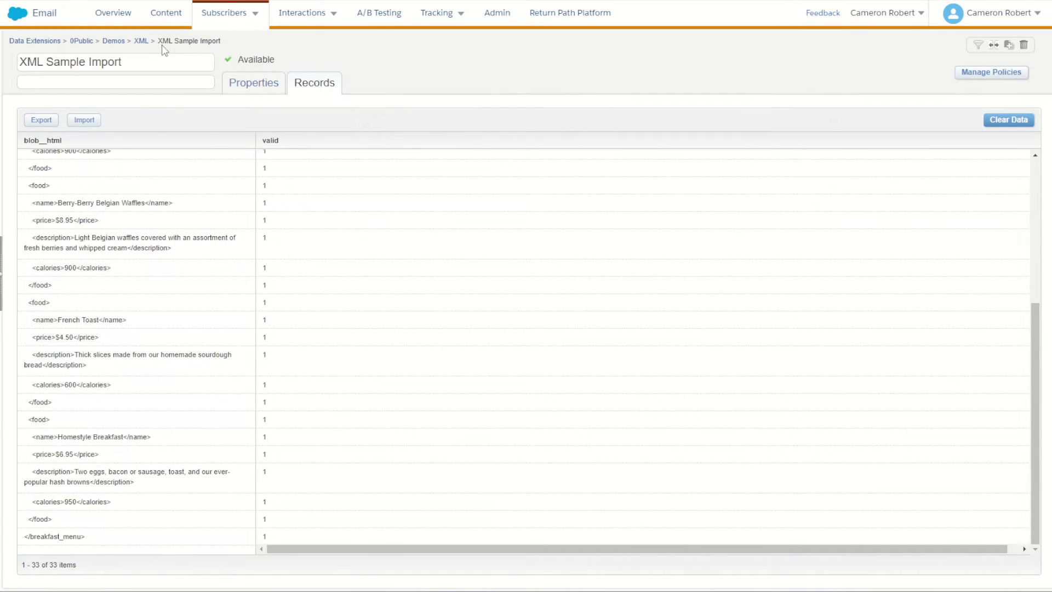
# Fill the LookupRows arguments as "XML Sample Import", "valid", 1 and add a line below.
pyautogui.moveTo(157, 41); pyautogui.dragTo(229, 42)
pyautogui.hotkey('ctrl', 'c')
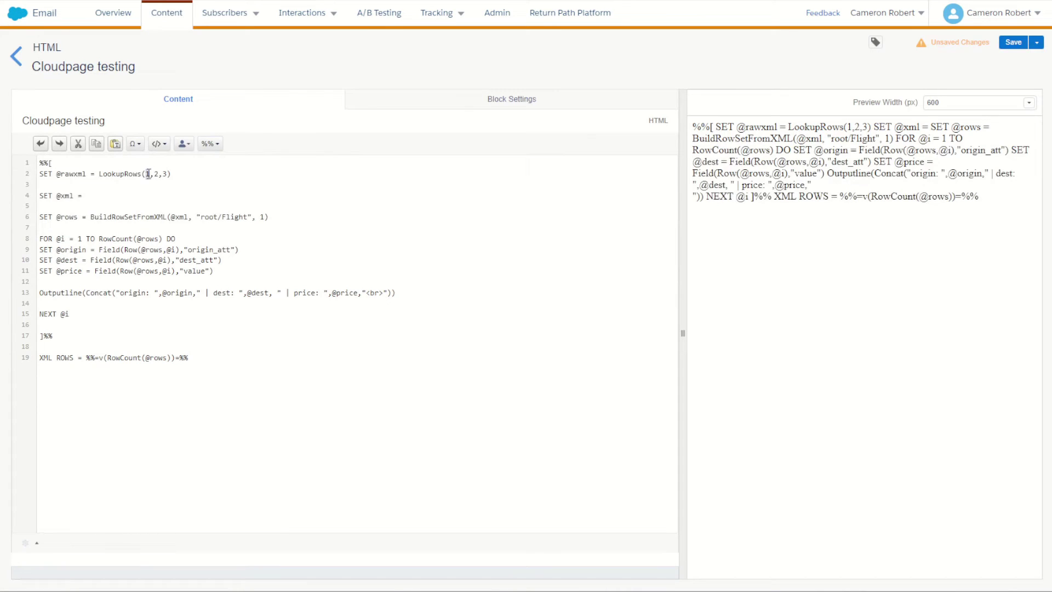
pyautogui.doubleClick(148, 174)
pyautogui.write('"')
pyautogui.hotkey('ctrl', 'v')
pyautogui.write('"')
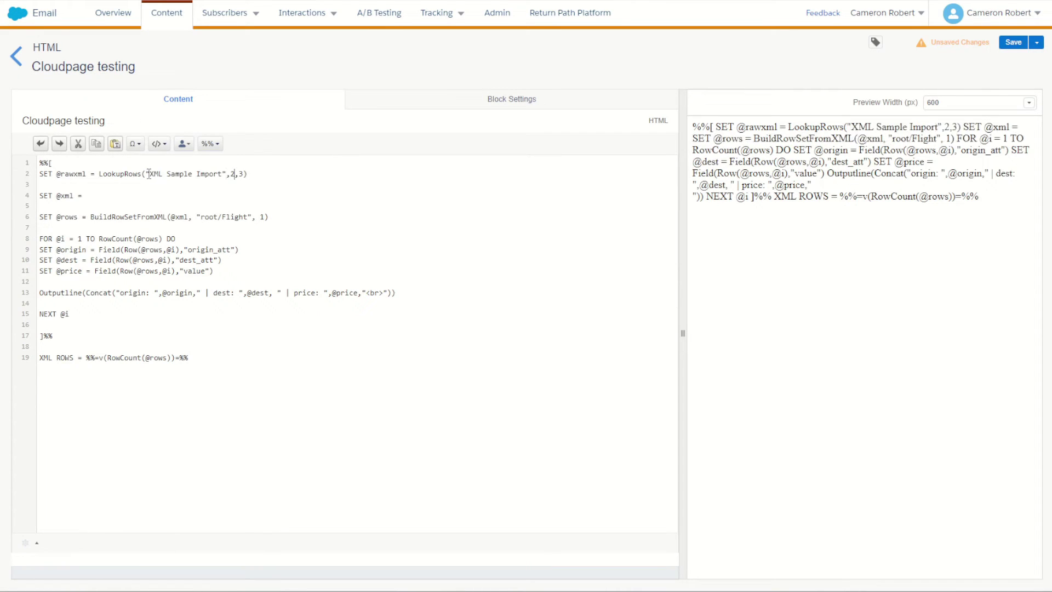
pyautogui.press('Right')
pyautogui.press('Delete')
pyautogui.write('"vali')
pyautogui.write('d"')
pyautogui.press('Right')
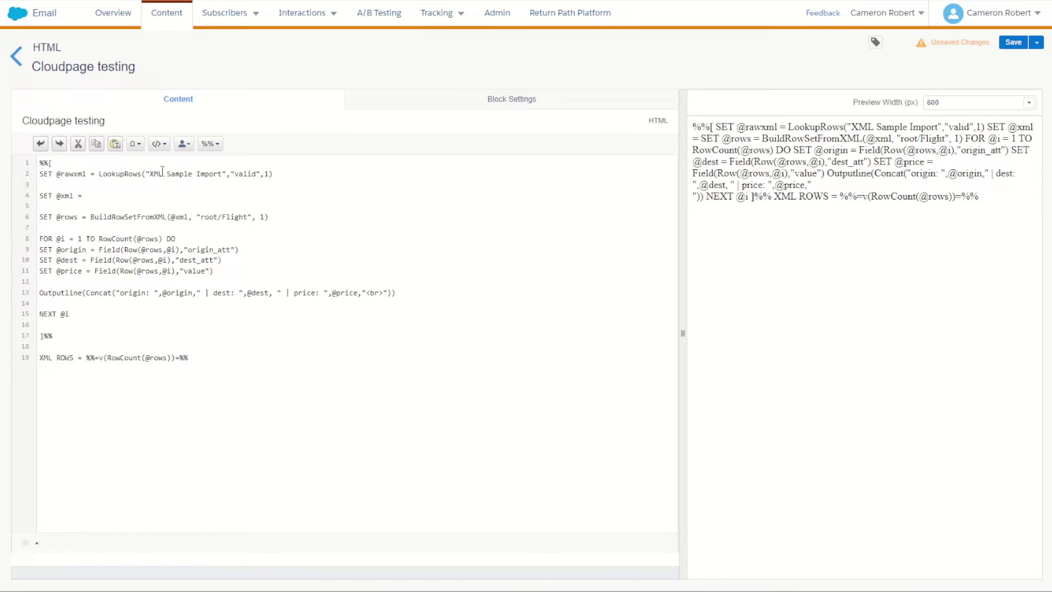
pyautogui.click(285, 173)
pyautogui.press('Return')
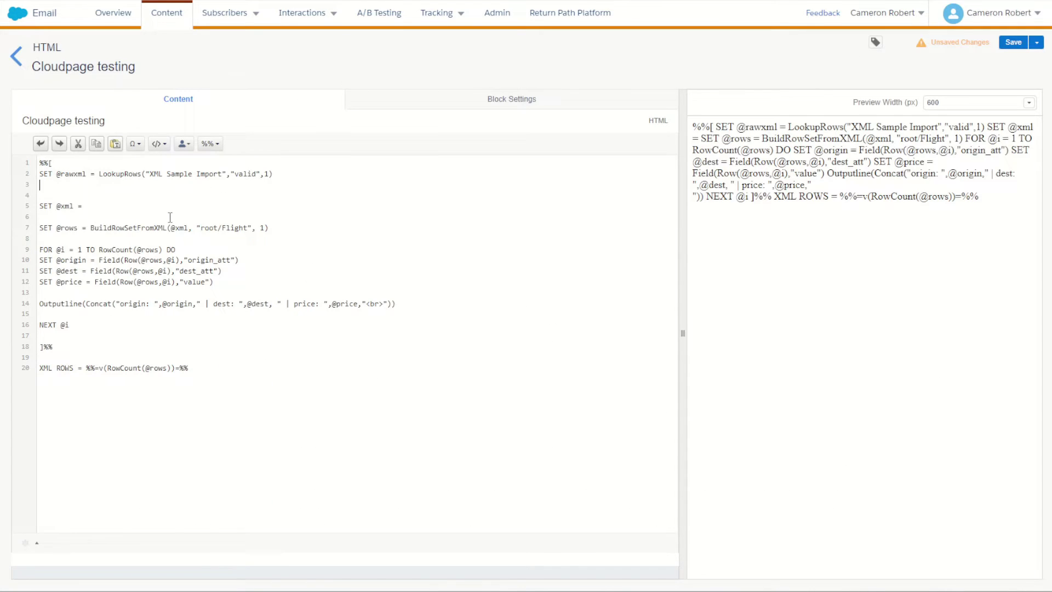
pyautogui.moveTo(176, 250); pyautogui.dragTo(36, 256)
pyautogui.hotkey('ctrl', 'c')
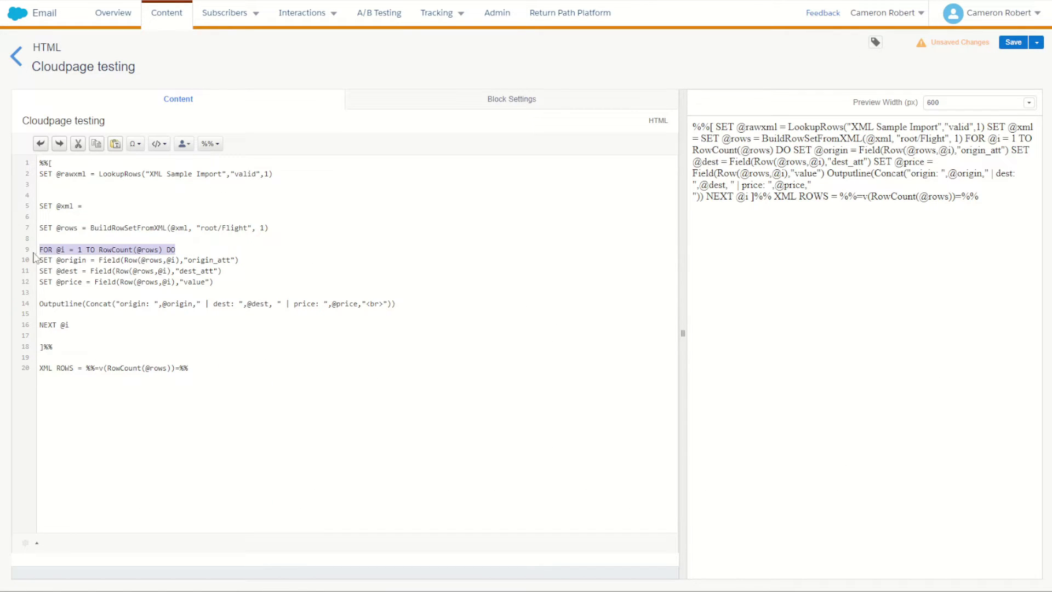
pyautogui.click(89, 177)
pyautogui.press('Return')
pyautogui.hotkey('ctrl', 'v')
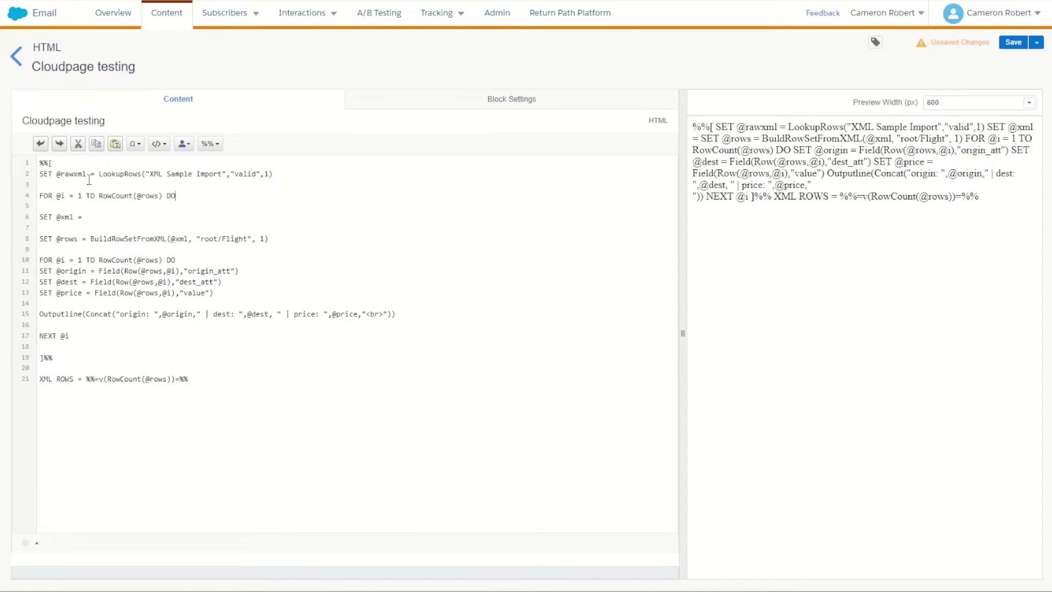
pyautogui.press('Return')
pyautogui.press('Return')
pyautogui.write('E')
pyautogui.write('EXT ')
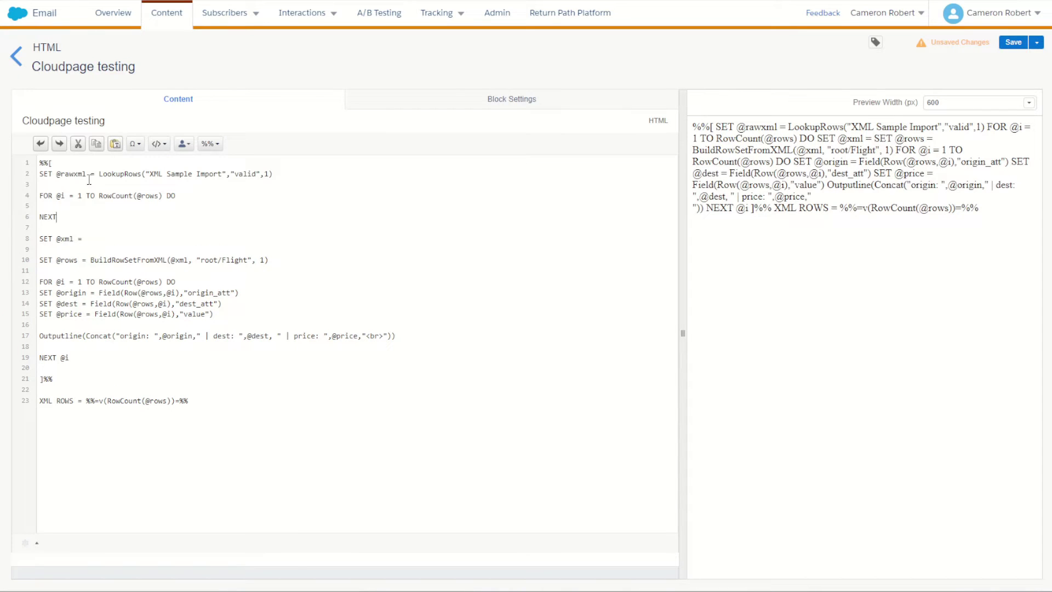
pyautogui.write('@i')
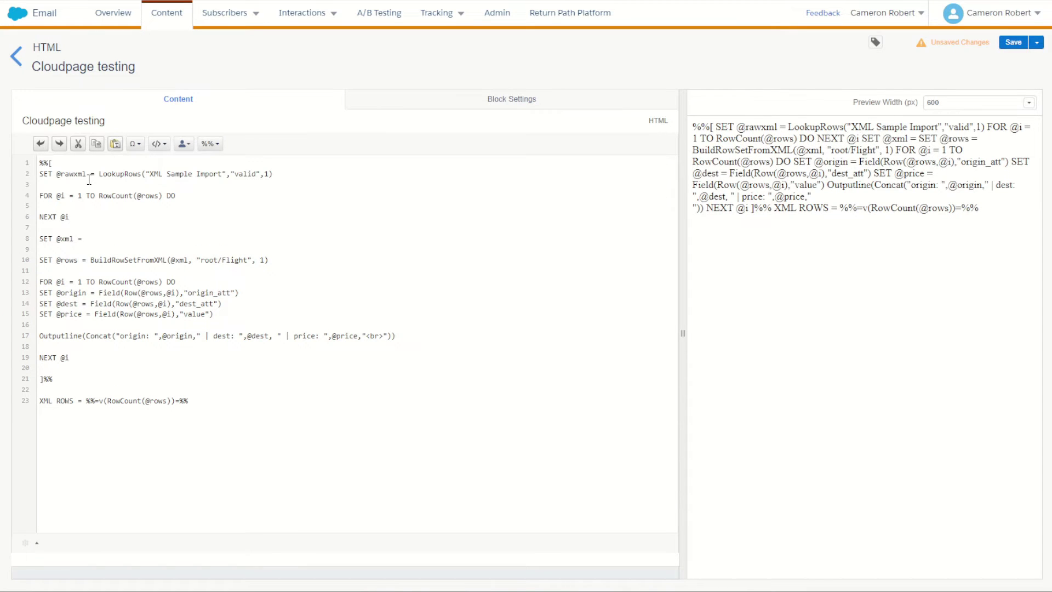
pyautogui.doubleClick(74, 175)
pyautogui.hotkey('ctrl', 'c')
pyautogui.doubleClick(151, 197)
pyautogui.hotkey('ctrl', 'v')
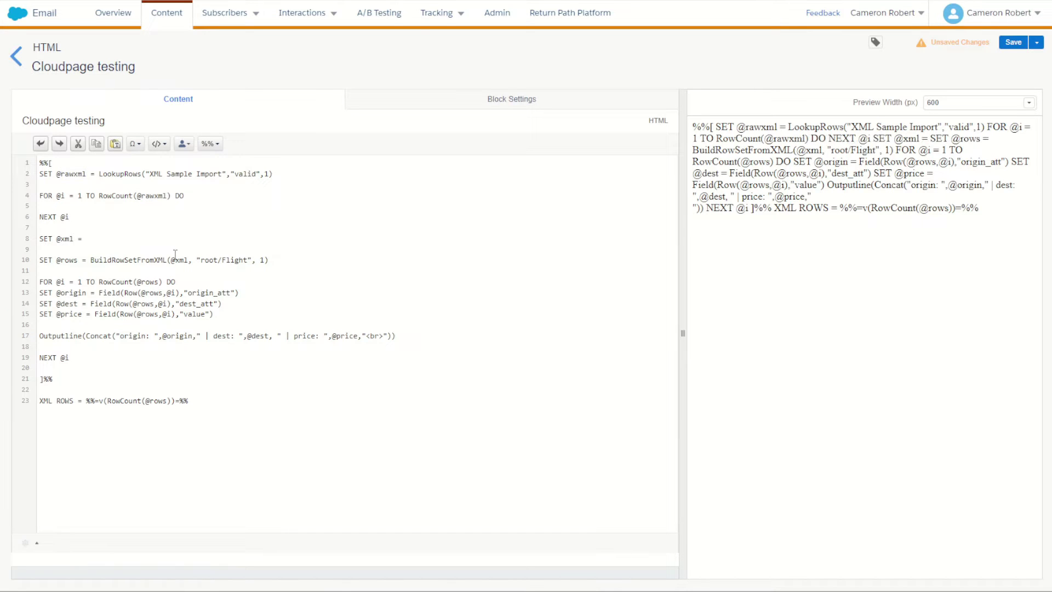
pyautogui.moveTo(65, 227)
pyautogui.mouseDown()
pyautogui.moveTo(55, 198)
pyautogui.moveTo(63, 230)
pyautogui.mouseUp()
pyautogui.press('Return')
pyautogui.press('Return')
pyautogui.press('Return')
pyautogui.press('Return')
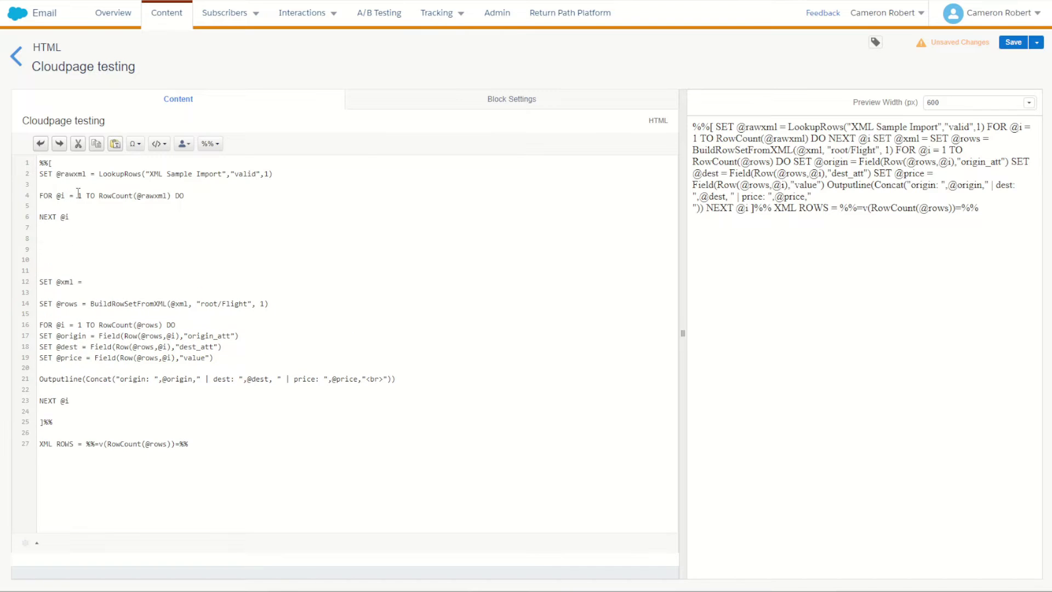
pyautogui.click(84, 185)
pyautogui.write('SET @xml = "')
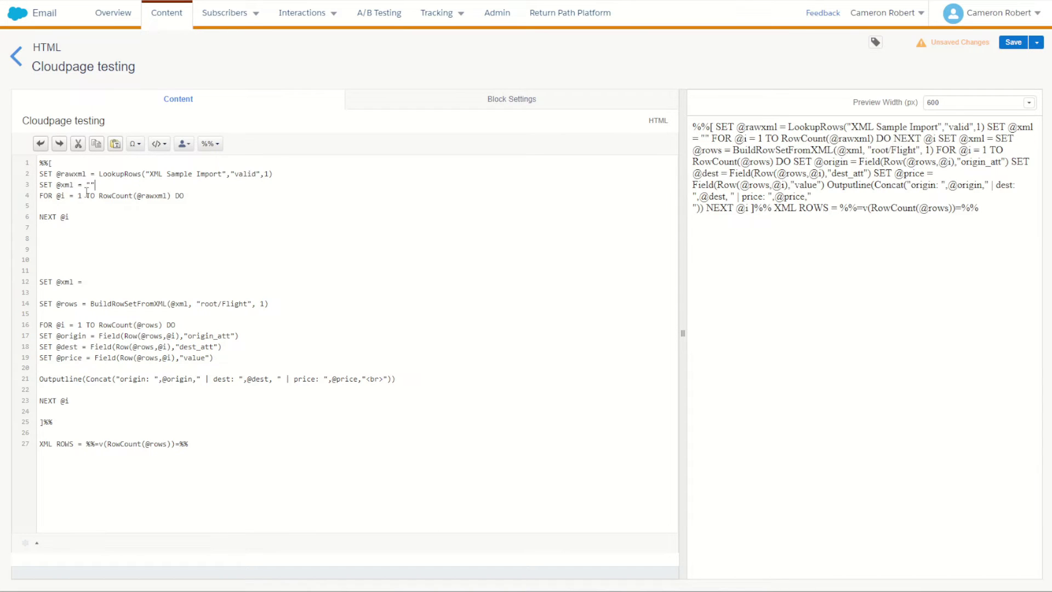
pyautogui.moveTo(74, 195); pyautogui.dragTo(85, 216)
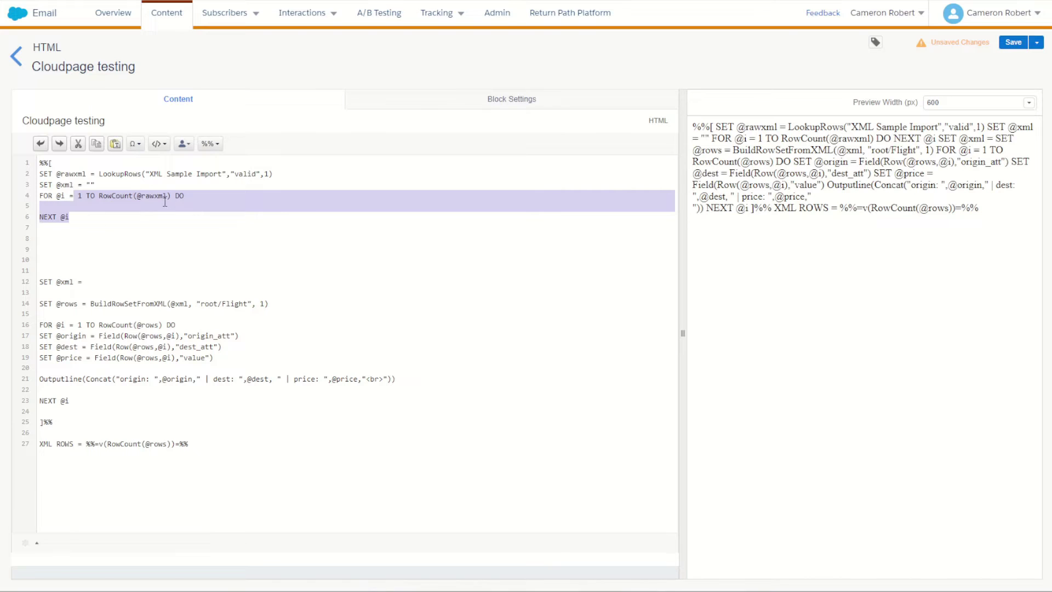
pyautogui.click(114, 217)
pyautogui.moveTo(96, 185); pyautogui.dragTo(39, 185)
pyautogui.hotkey('ctrl', 'c')
pyautogui.click(53, 205)
pyautogui.hotkey('ctrl', 'v')
pyautogui.moveTo(96, 206); pyautogui.dragTo(86, 206)
pyautogui.write('Concat()')
pyautogui.moveTo(74, 207); pyautogui.dragTo(61, 210)
pyautogui.hotkey('ctrl', 'c')
pyautogui.click(116, 207)
pyautogui.write('@')
pyautogui.hotkey('ctrl', 'v')
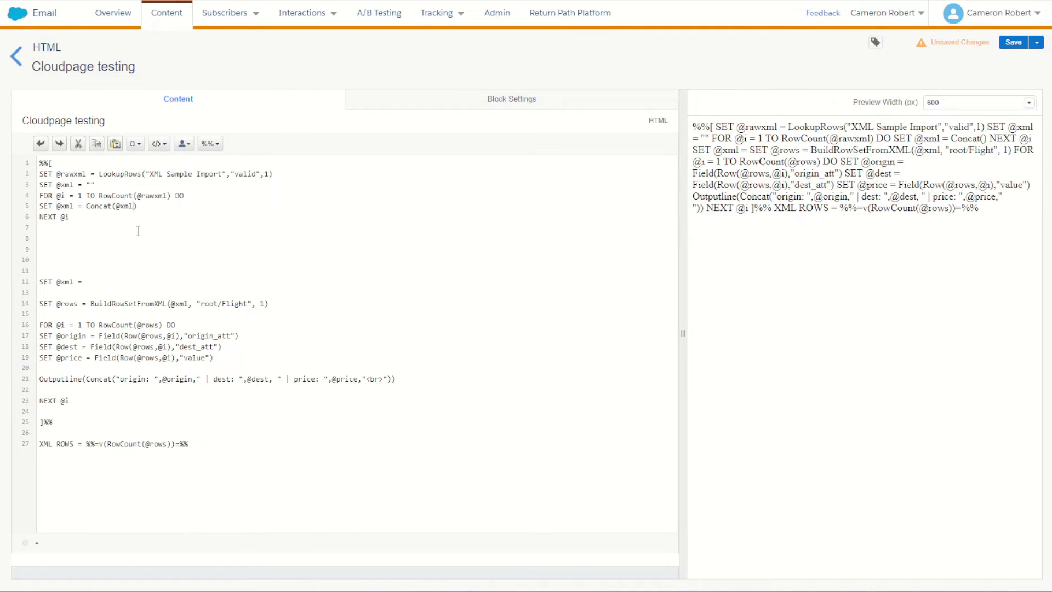
pyautogui.write(',')
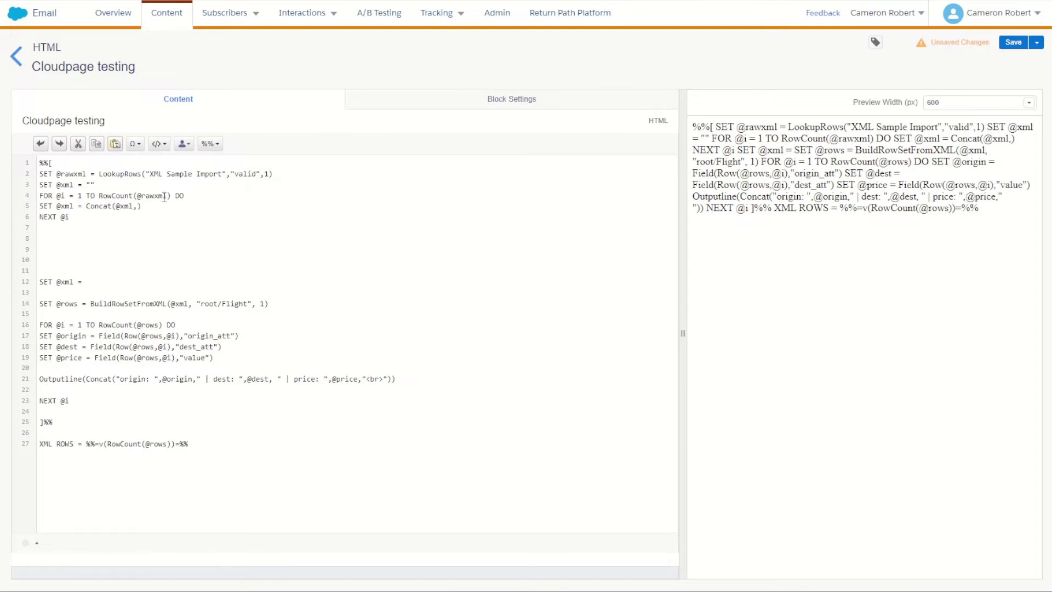
pyautogui.moveTo(168, 196); pyautogui.dragTo(138, 196)
pyautogui.moveTo(100, 335); pyautogui.dragTo(238, 336)
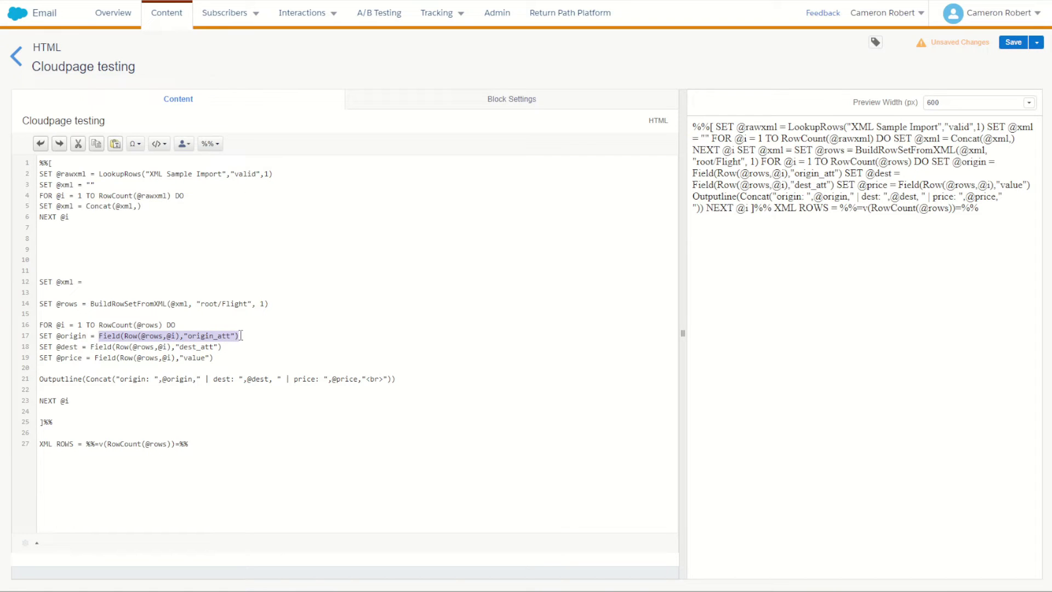
pyautogui.click(139, 207)
pyautogui.hotkey('ctrl', 'v')
pyautogui.doubleClick(70, 172)
pyautogui.hotkey('ctrl', 'c')
pyautogui.doubleClick(192, 206)
pyautogui.hotkey('ctrl', 'v')
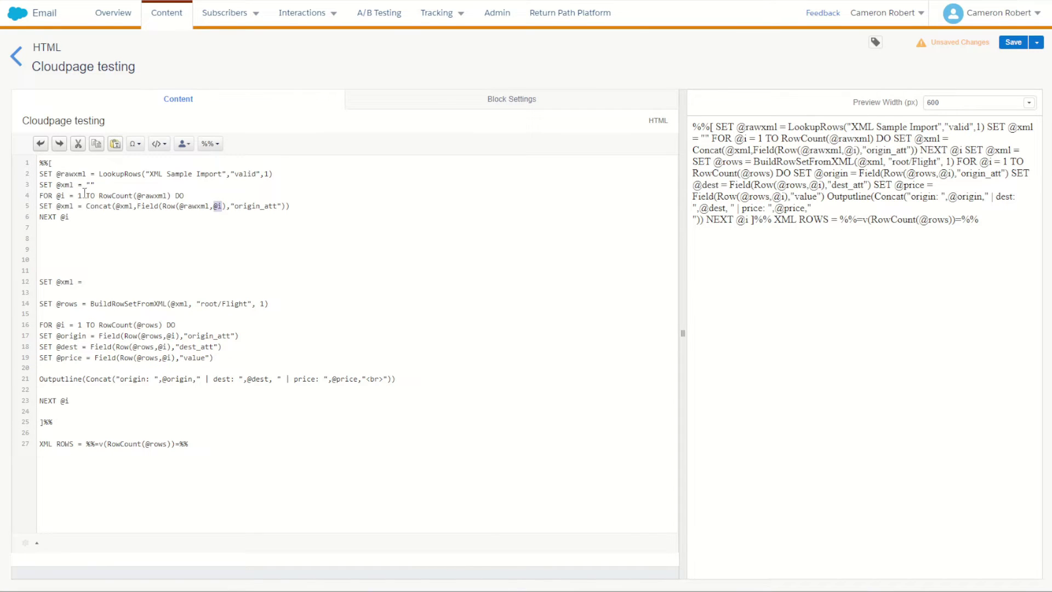
pyautogui.moveTo(57, 196); pyautogui.dragTo(159, 206)
pyautogui.click(155, 206)
# Replace origin_att with blob__html, taken from the XML Sample Import field definitions.
pyautogui.doubleClick(266, 206)
pyautogui.hotkey('ctrl', 'Tab')
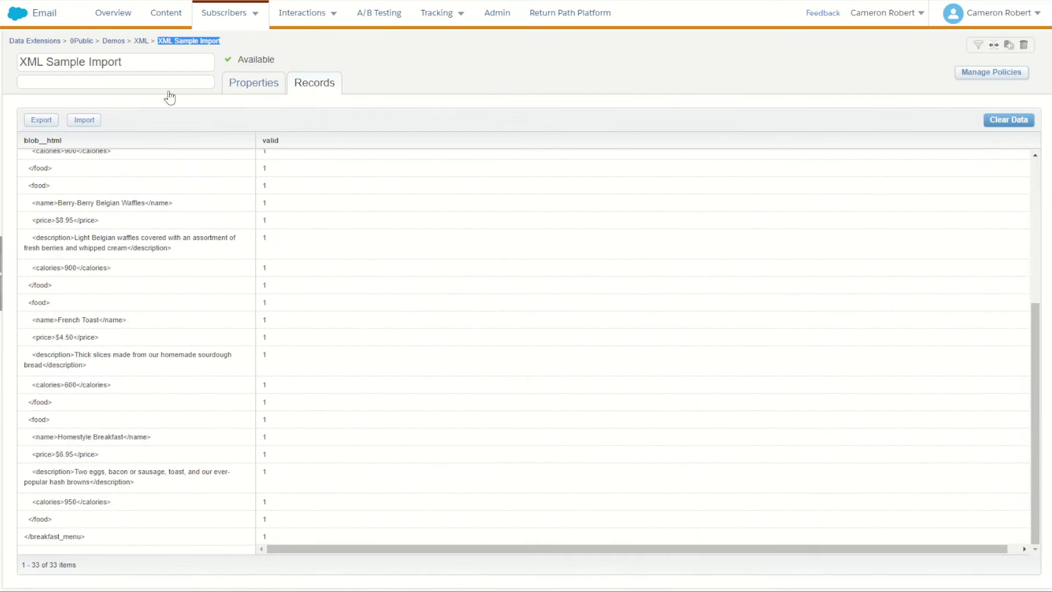
pyautogui.click(245, 87)
pyautogui.doubleClick(573, 256)
pyautogui.hotkey('ctrl', 'Tab')
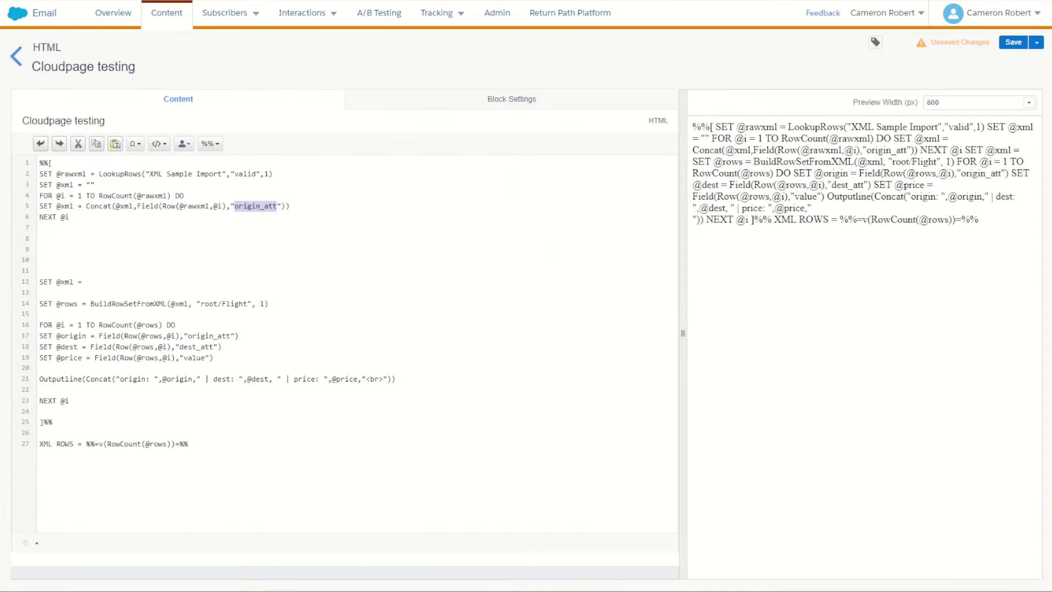
pyautogui.hotkey('ctrl', 'v')
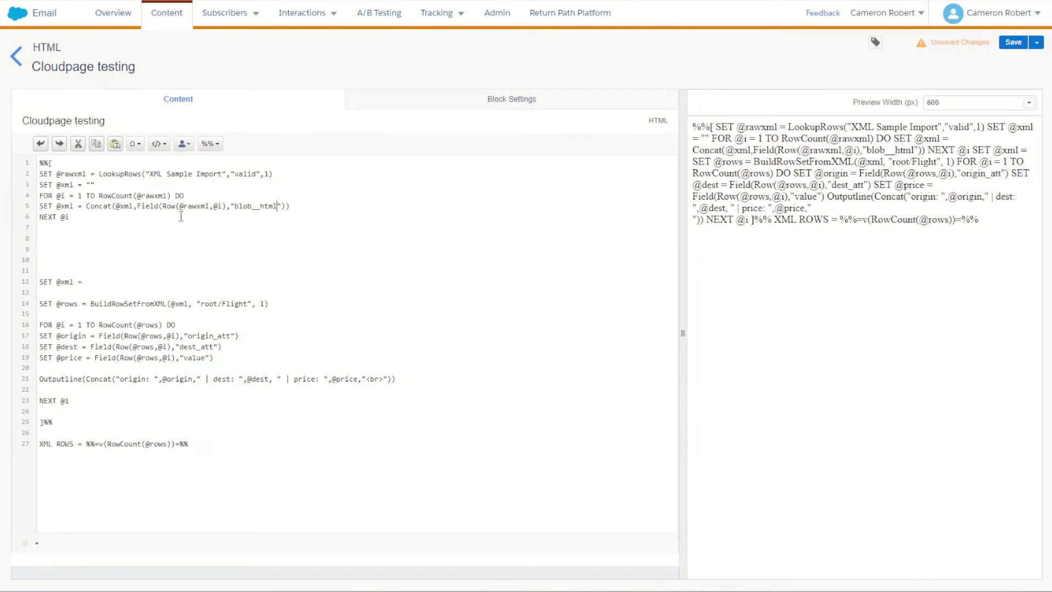
pyautogui.moveTo(64, 196)
pyautogui.mouseDown()
pyautogui.moveTo(73, 218)
pyautogui.moveTo(69, 195)
pyautogui.moveTo(82, 207)
pyautogui.mouseUp()
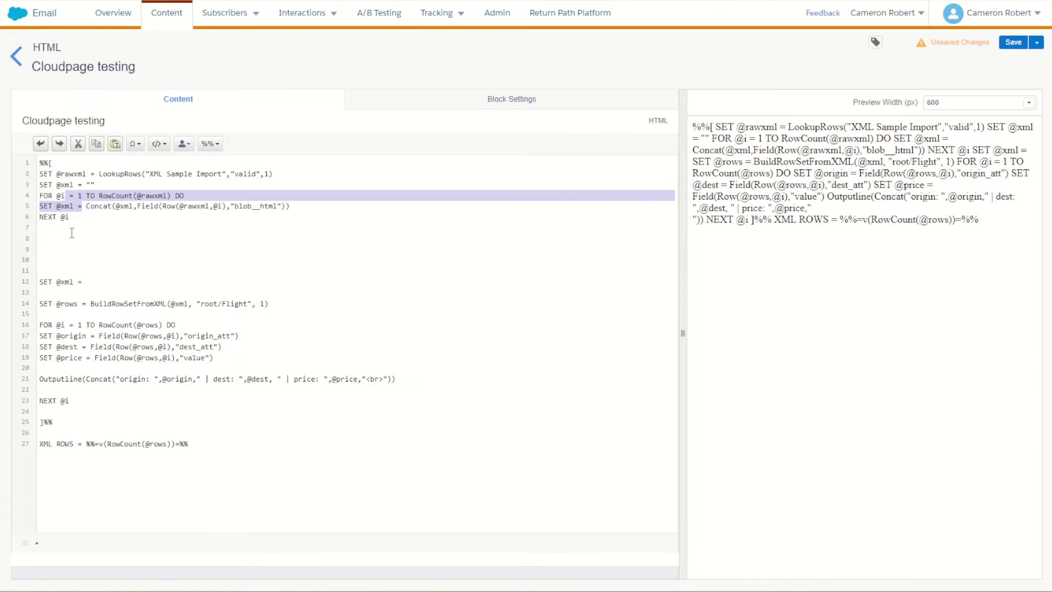
pyautogui.click(71, 233)
pyautogui.press('Return')
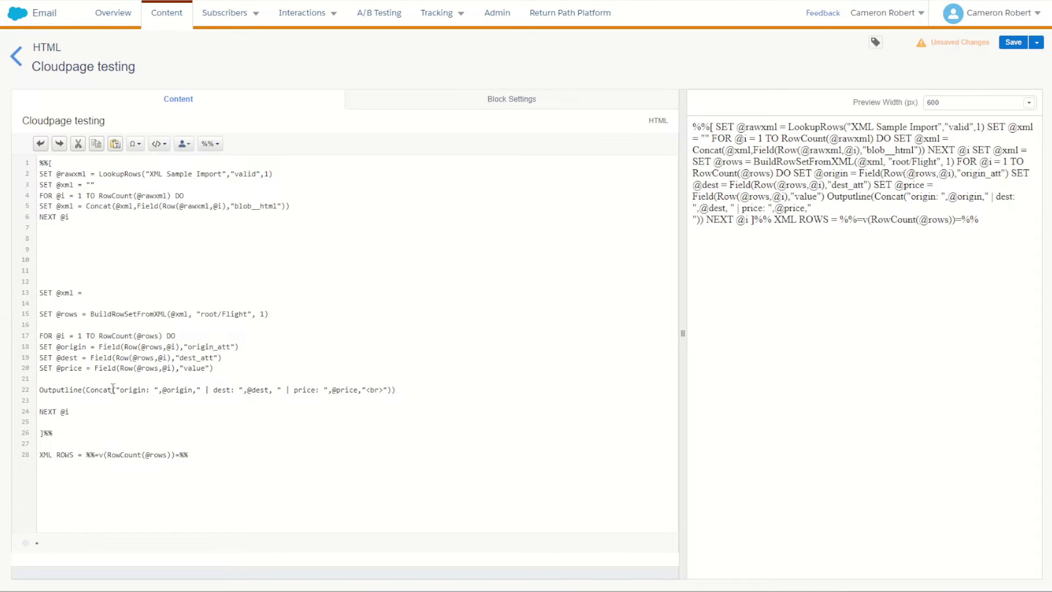
pyautogui.moveTo(117, 389); pyautogui.dragTo(38, 390)
pyautogui.hotkey('ctrl', 'c')
pyautogui.click(65, 239)
pyautogui.hotkey('ctrl', 'v')
pyautogui.write(')')
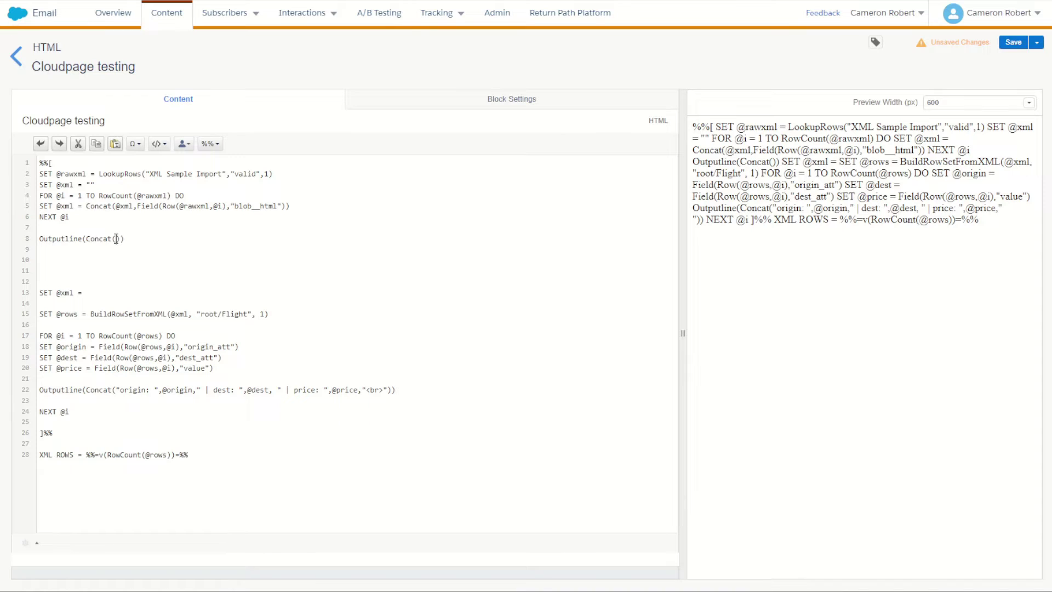
pyautogui.write('F')
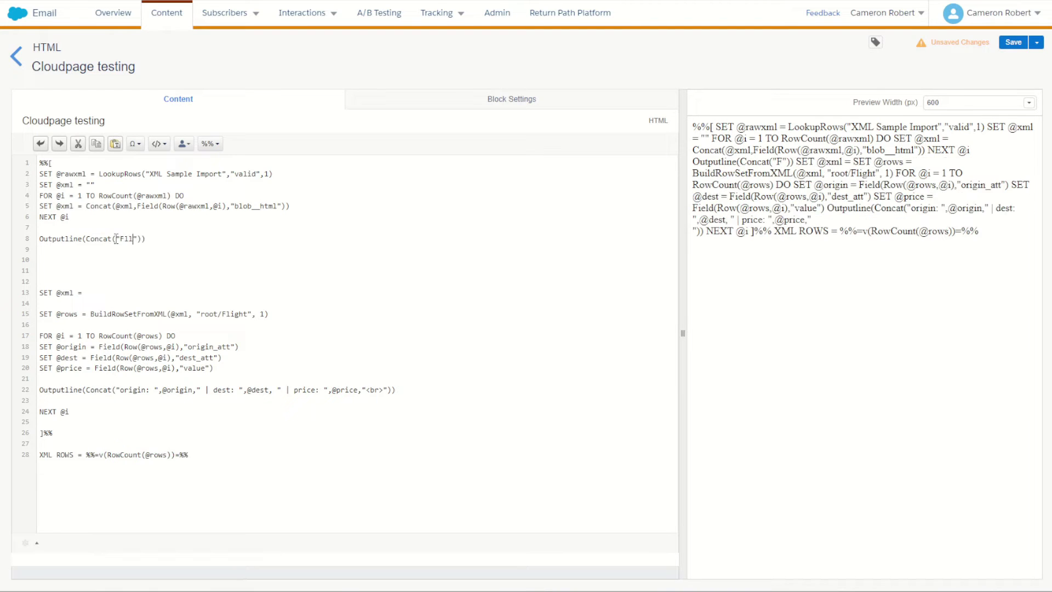
pyautogui.write('ull XML =')
pyautogui.press('Right')
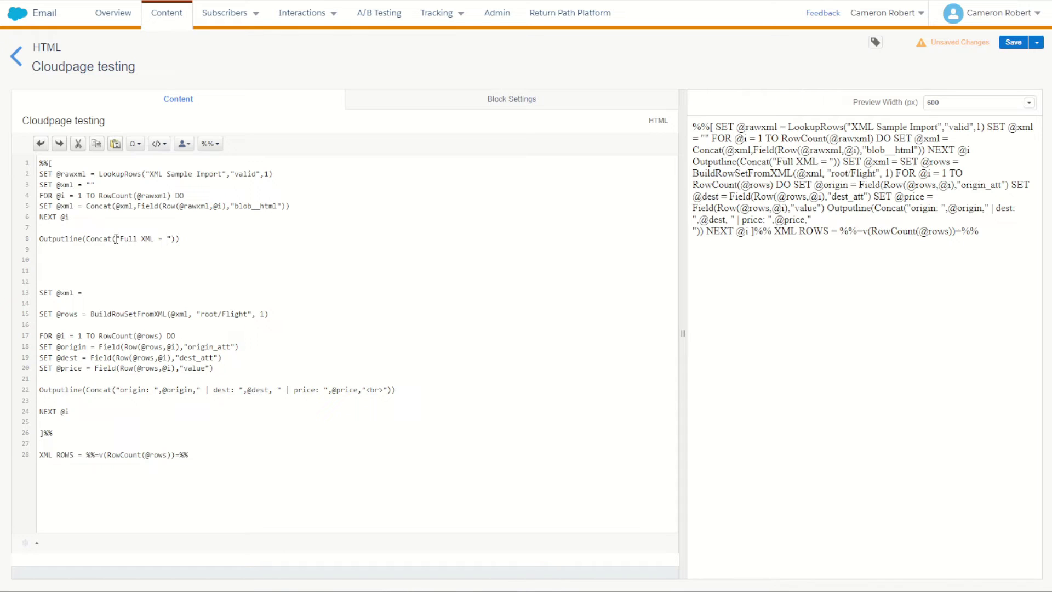
pyautogui.moveTo(77, 208); pyautogui.dragTo(56, 208)
pyautogui.hotkey('ctrl', 'c')
pyautogui.click(174, 239)
pyautogui.hotkey('ctrl', 'v')
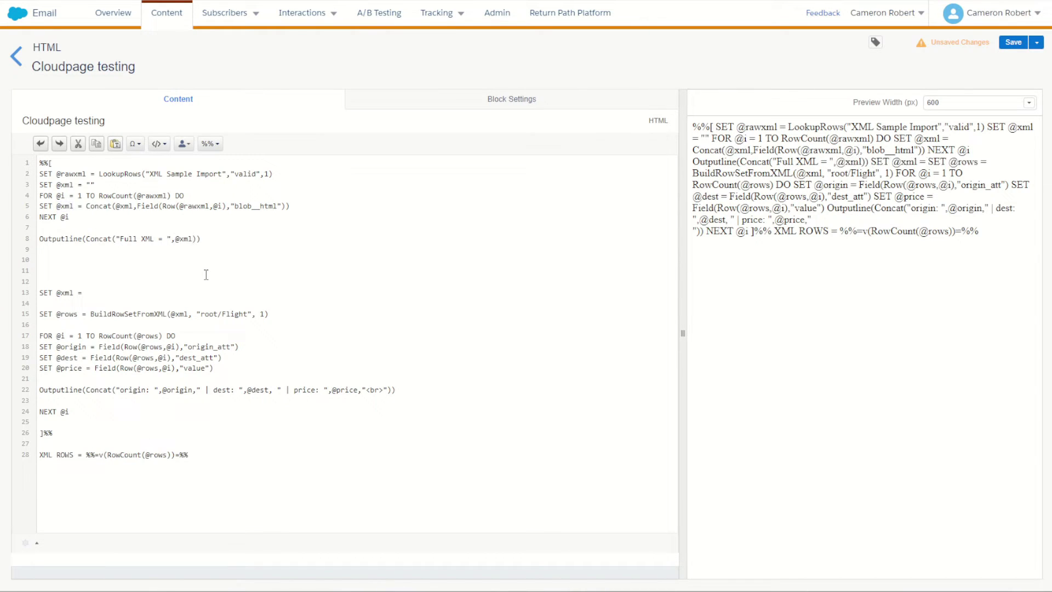
pyautogui.moveTo(46, 418); pyautogui.dragTo(41, 268)
pyautogui.press('BackSpace')
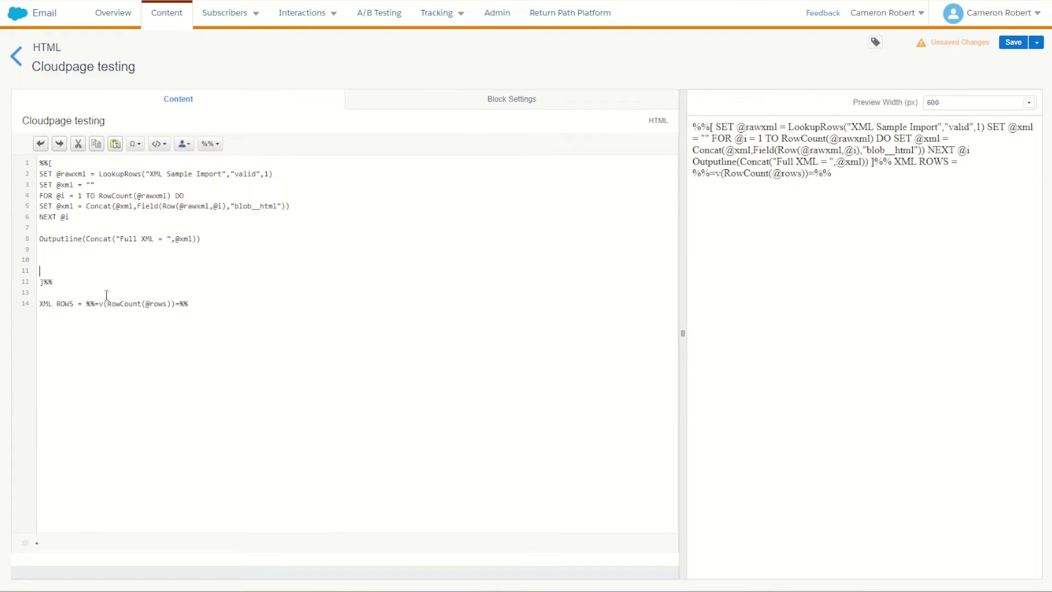
pyautogui.hotkey('ctrl', 'z')
pyautogui.click(105, 286)
pyautogui.tripleClick(44, 293)
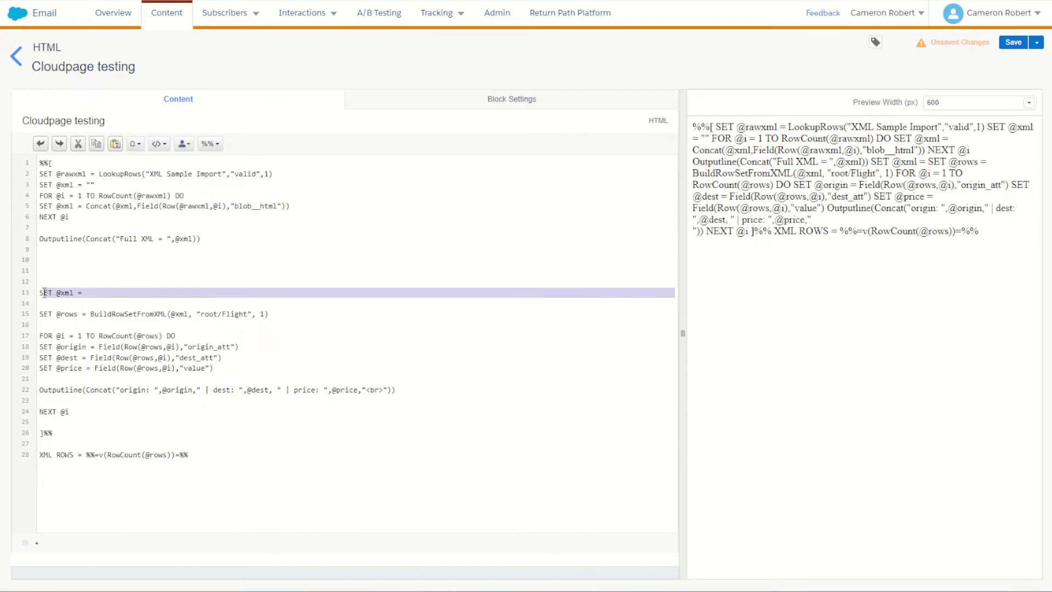
pyautogui.press('BackSpace')
pyautogui.click(43, 304)
pyautogui.press('Return')
pyautogui.write('/*')
pyautogui.press('Down')
pyautogui.write('*/')
pyautogui.click(48, 314)
pyautogui.press('Return')
# Delete the old FOR…NEXT loop, XML ROWS output and blank lines, then save.
pyautogui.moveTo(55, 336); pyautogui.dragTo(104, 425)
pyautogui.press('BackSpace')
pyautogui.moveTo(201, 397); pyautogui.dragTo(212, 369)
pyautogui.press('BackSpace')
pyautogui.moveTo(110, 296); pyautogui.dragTo(82, 261)
pyautogui.press('BackSpace')
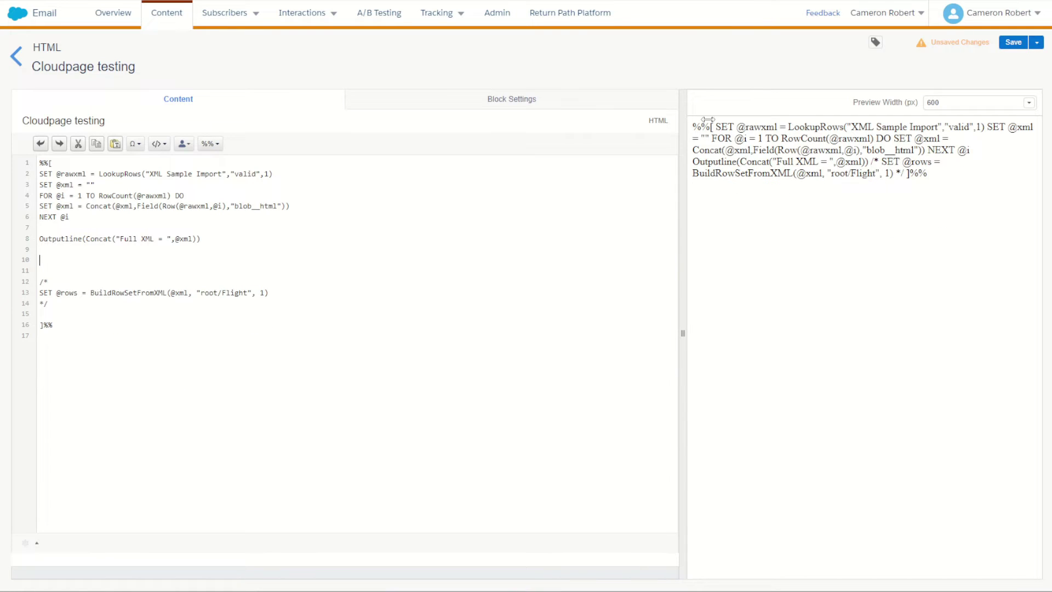
pyautogui.click(1009, 47)
# Reload the CloudPage and compare its Belgian Waffles $5.95 output with the breakfast_menu XML.
pyautogui.hotkey('ctrl', 'Tab')
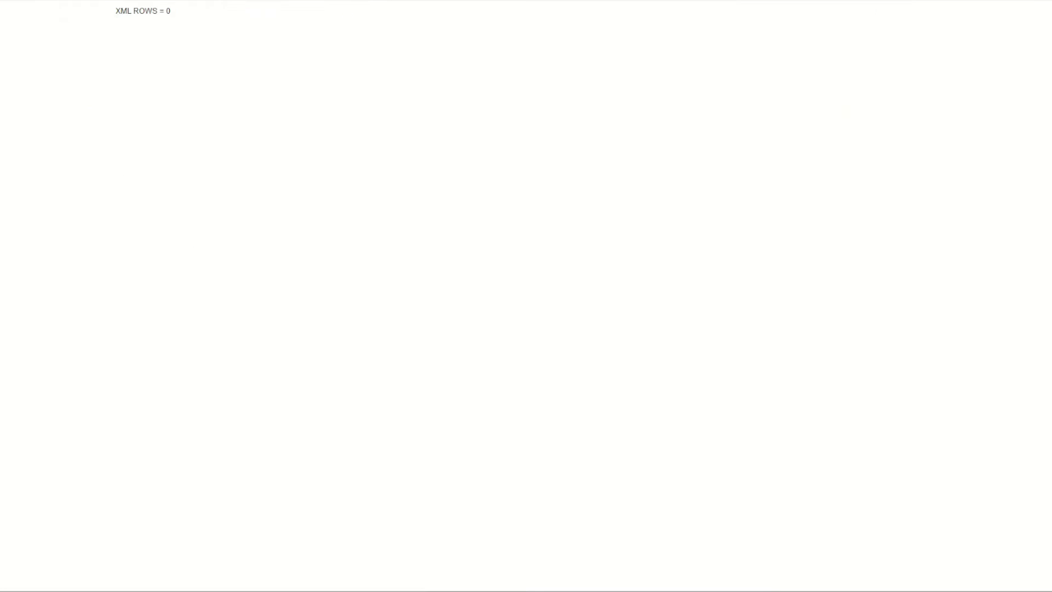
pyautogui.press('F5')
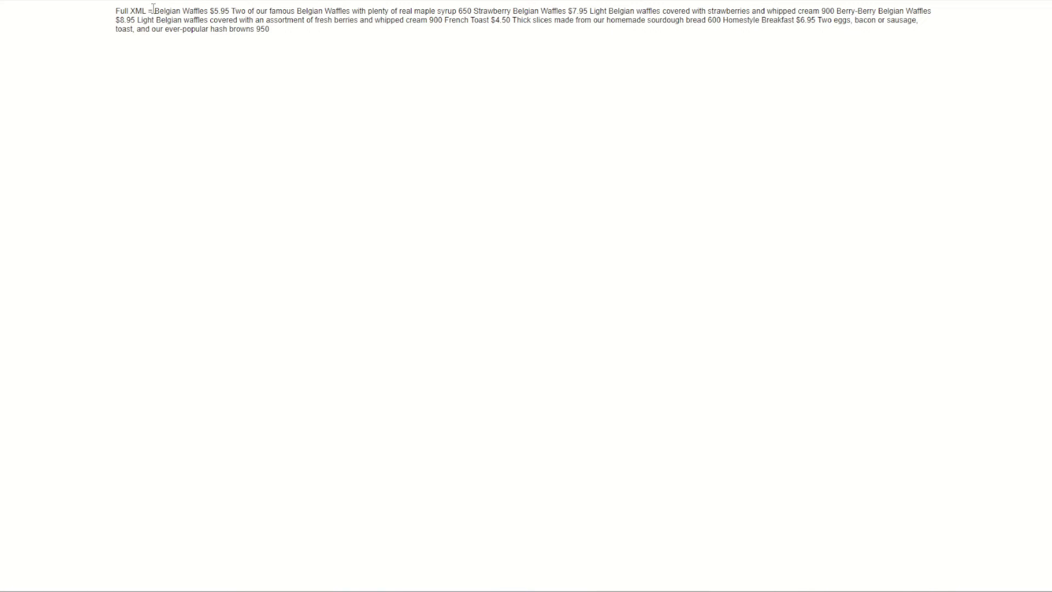
pyautogui.moveTo(155, 11); pyautogui.dragTo(229, 11)
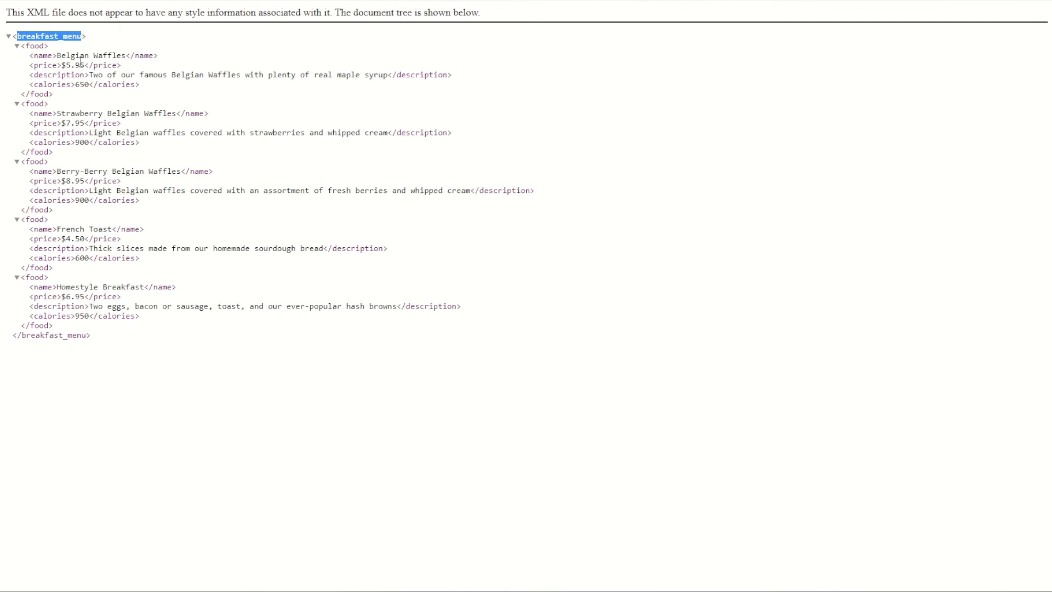
pyautogui.moveTo(61, 56); pyautogui.dragTo(125, 56)
pyautogui.moveTo(62, 65); pyautogui.dragTo(85, 70)
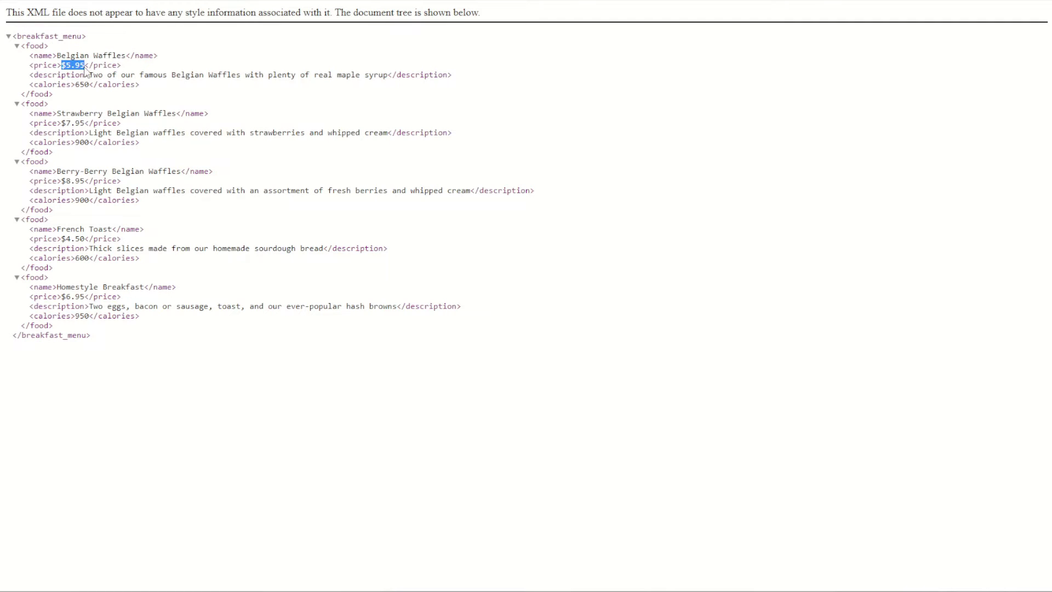
pyautogui.click(343, 53)
pyautogui.moveTo(99, 339); pyautogui.dragTo(7, 36)
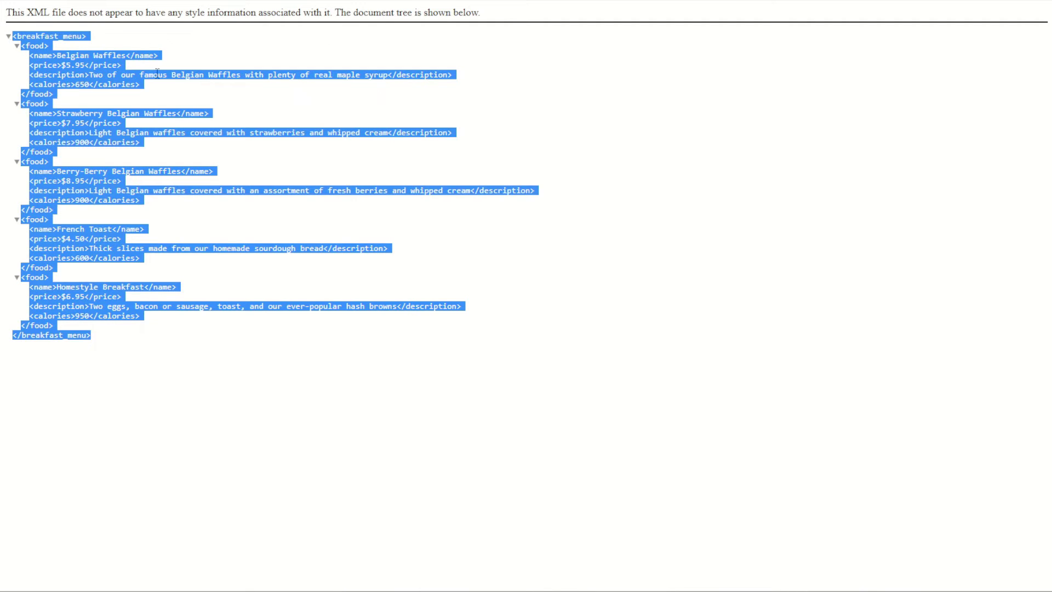